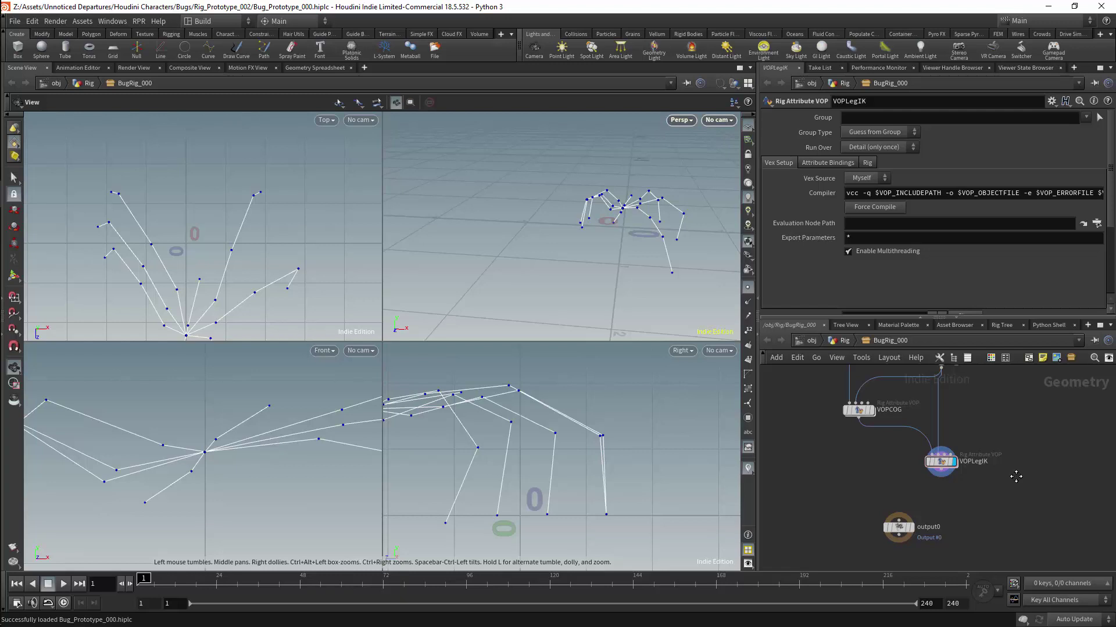
- Duplicate the attach-control-geometry node with its CONTROLS object merge, and wire VOPLegIK into the copy
scroll(1015, 512, down, 1)
middle_drag(1016, 477, 985, 541)
scroll(983, 475, down, 3)
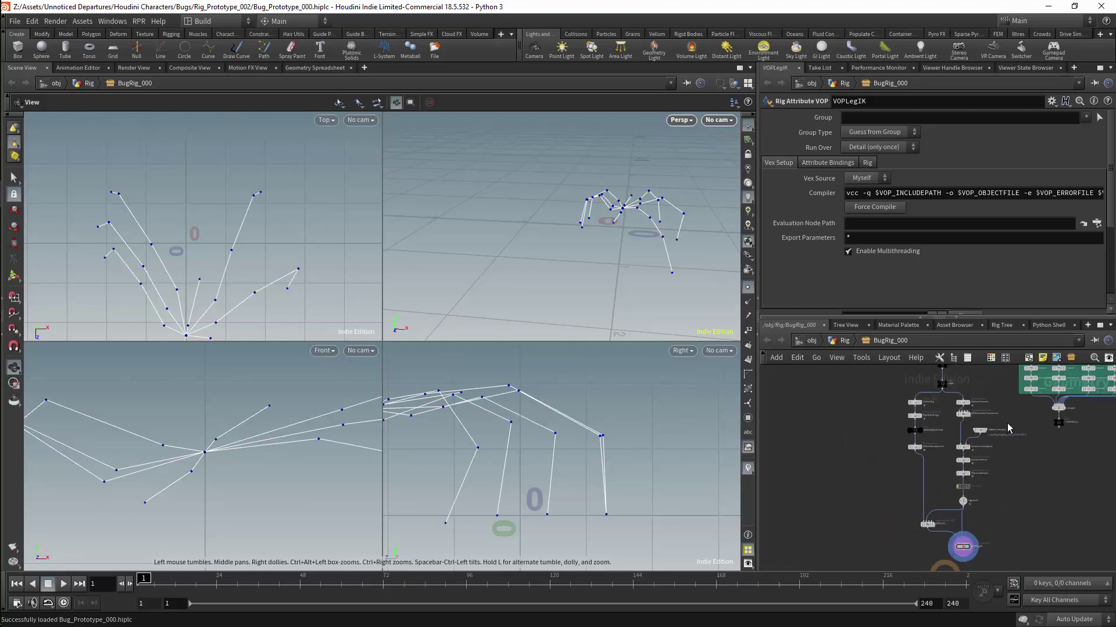
drag(954, 451, 953, 451)
scroll(1033, 426, up, 4)
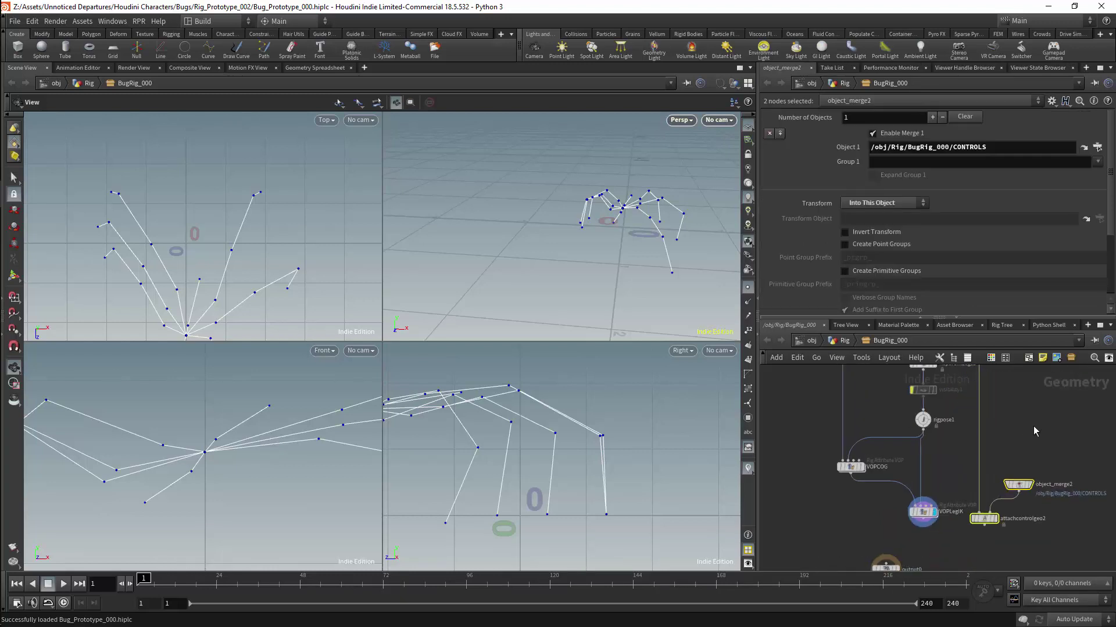
middle_drag(1018, 438, 1023, 429)
drag(940, 476, 968, 527)
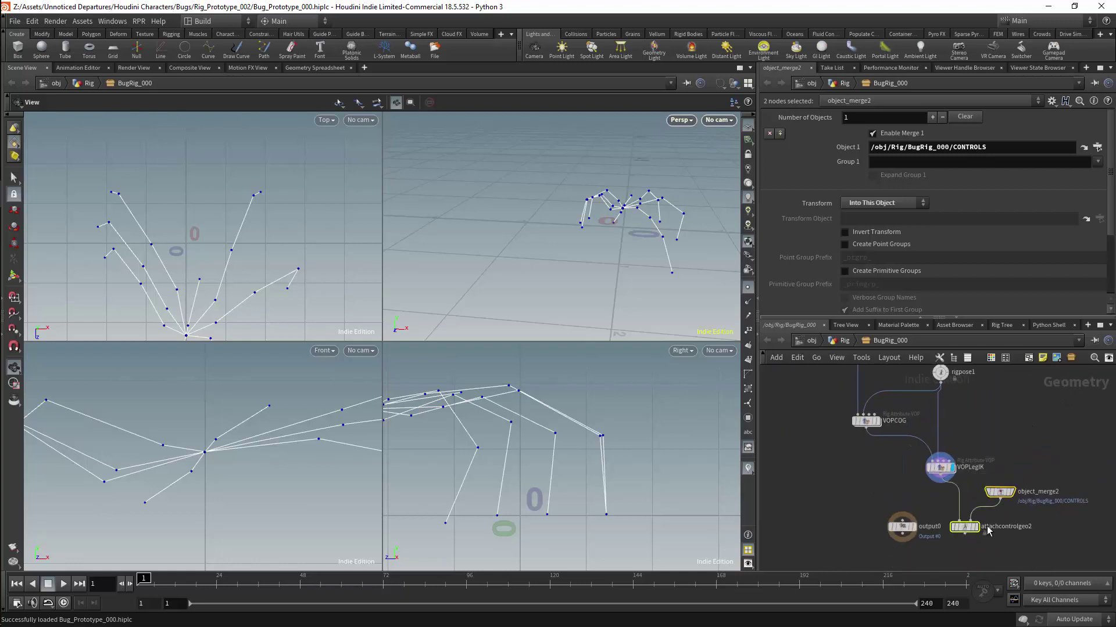
- Move the output node farther down and align the copied attach node and object merge under VOPLegIK
middle_drag(920, 524, 909, 503)
scroll(907, 481, down, 3)
drag(900, 495, 900, 555)
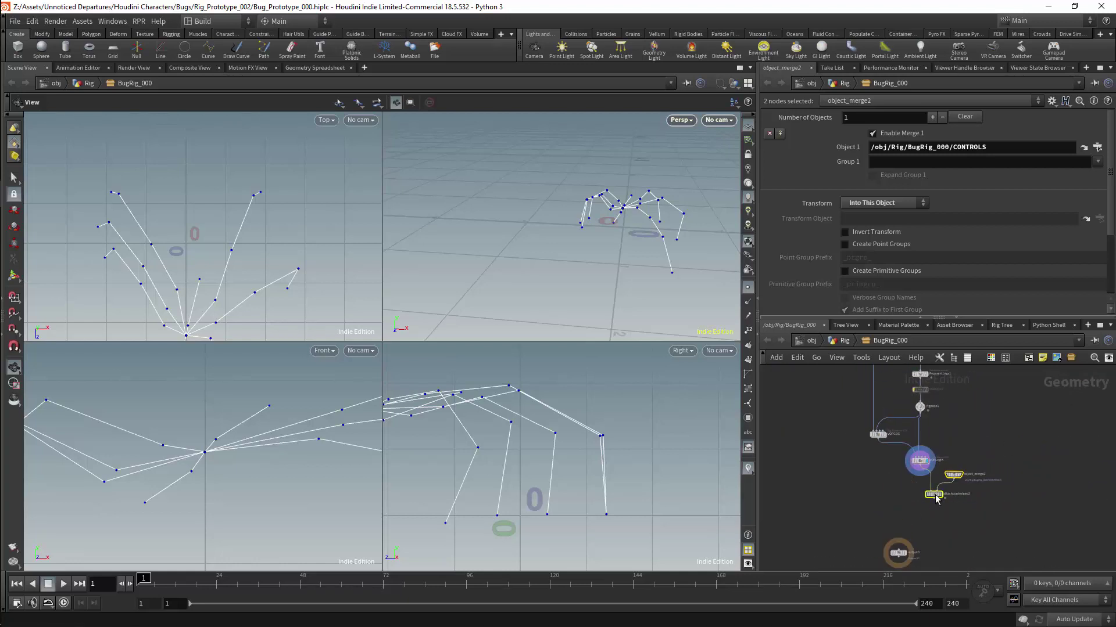
drag(934, 494, 920, 500)
- Rename the copied attach-control-geometry node as AttachLegIK
click(959, 472)
scroll(959, 471, up, 4)
double_click(929, 533)
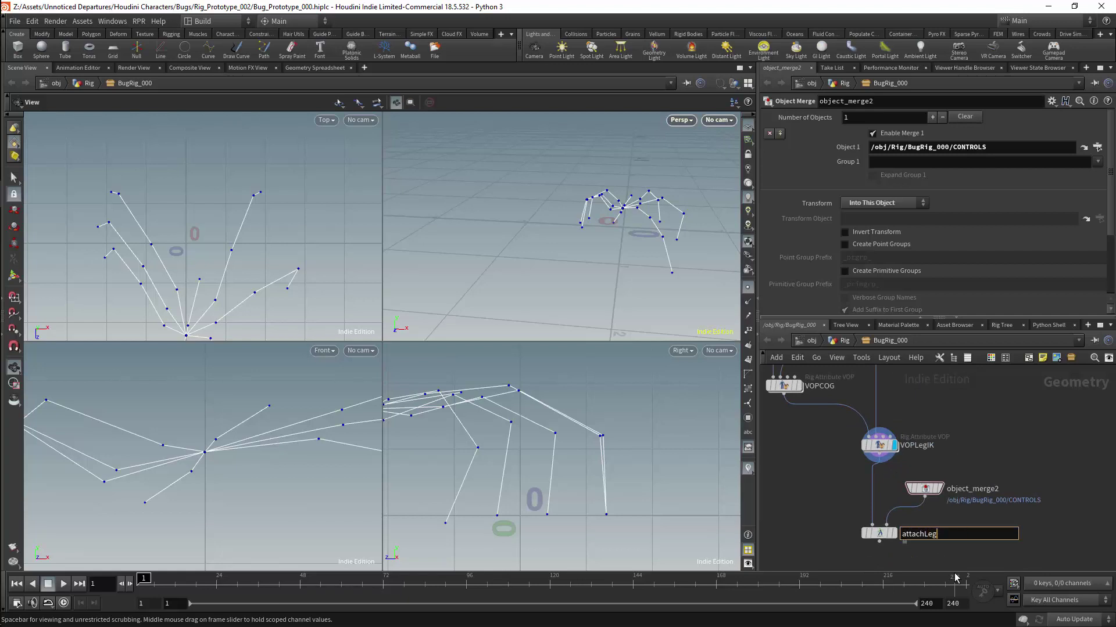
text(A)
key(Return)
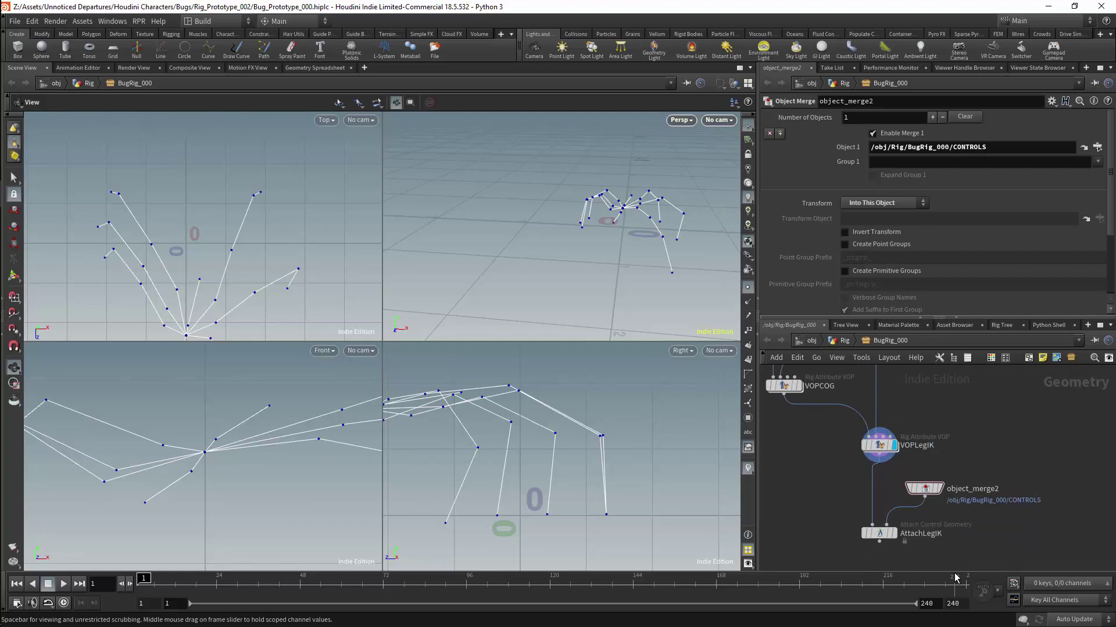
- Reduce the number of controls on AttachLegIK to 1
click(878, 533)
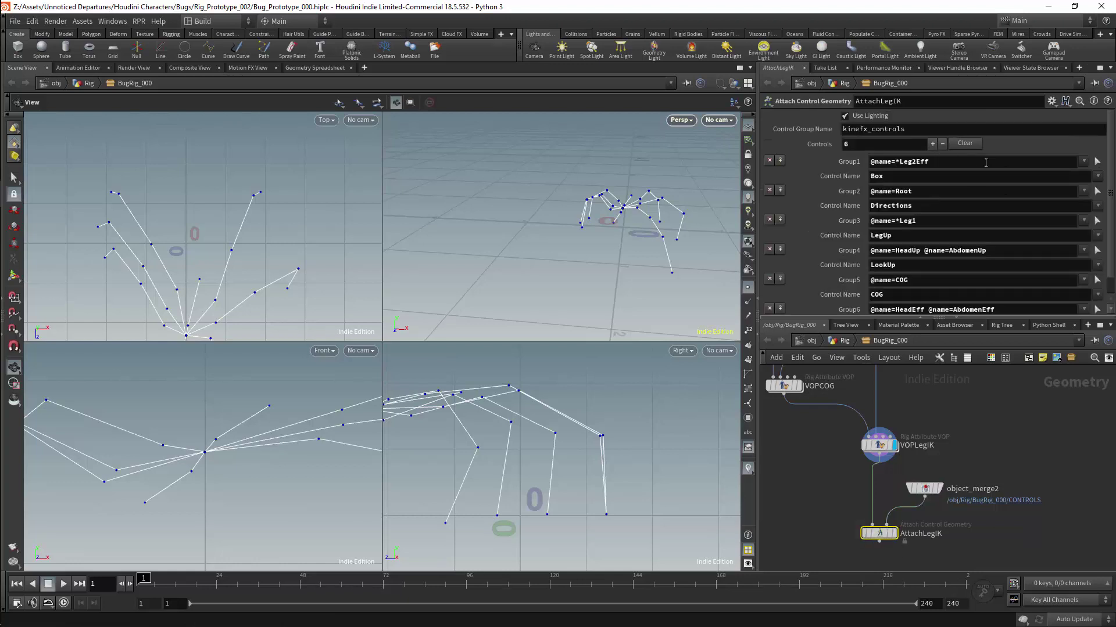
text(1)
key(Return)
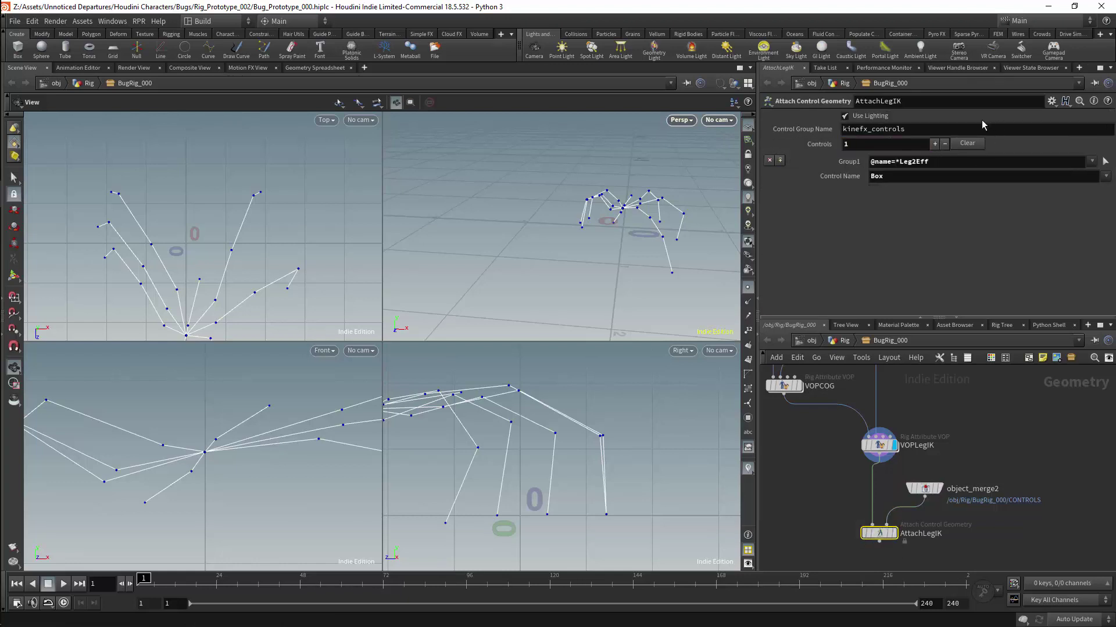
- Pick the LFLegRoot, LFLeg1 and LFLeg2 joints in the perspective view as Group1 of AttachLegIK
click(1105, 162)
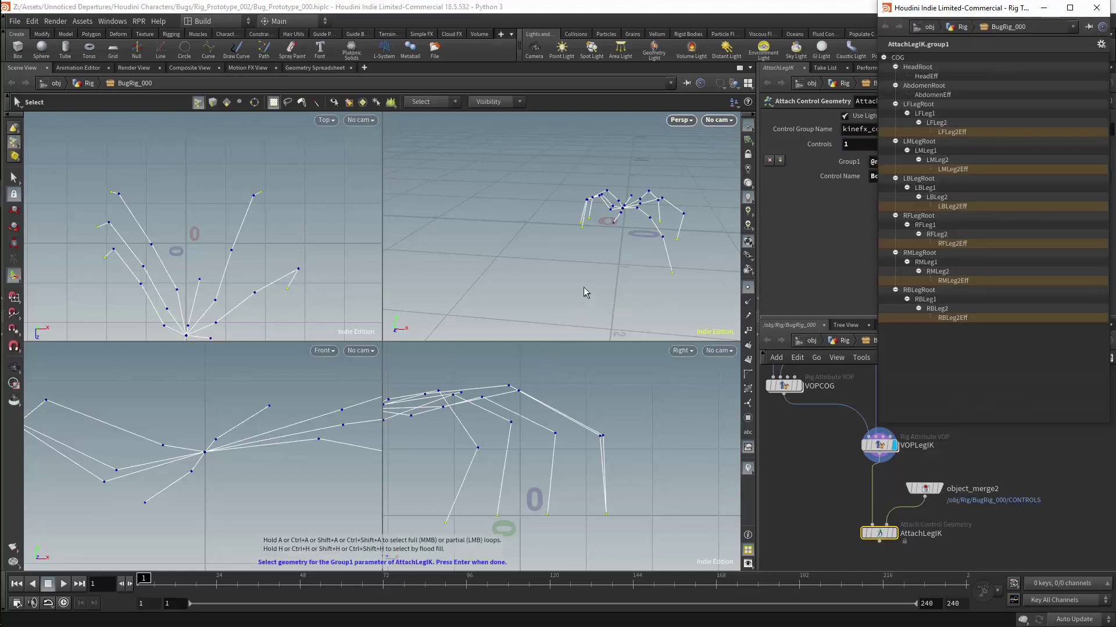
alt+drag(583, 287, 584, 197)
scroll(623, 232, up, 3)
click(584, 174)
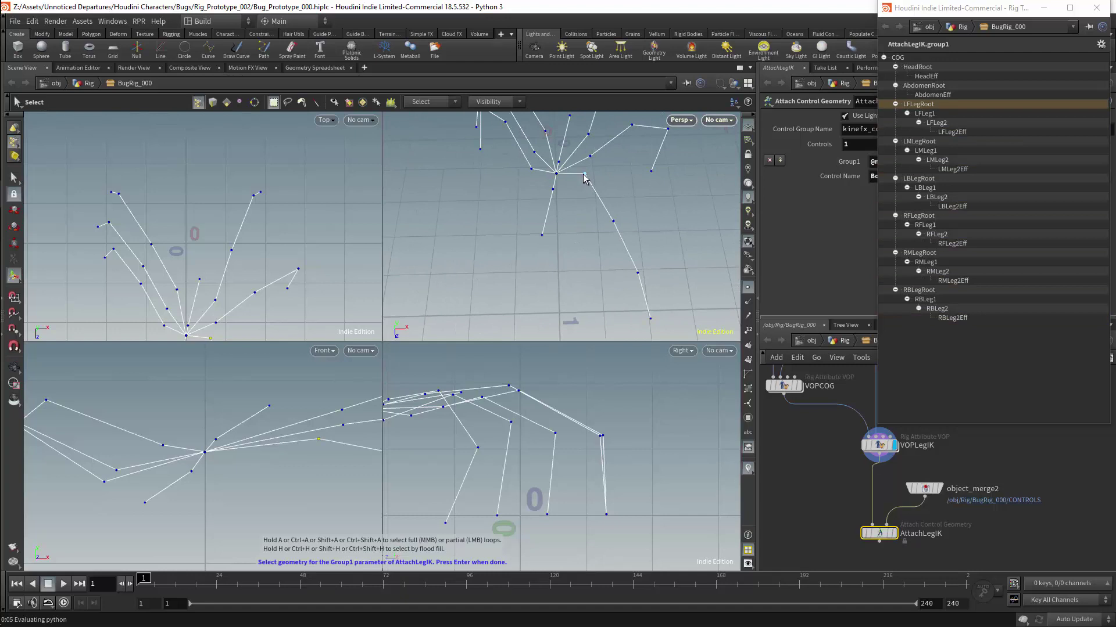
shift+click(616, 226)
shift+click(639, 275)
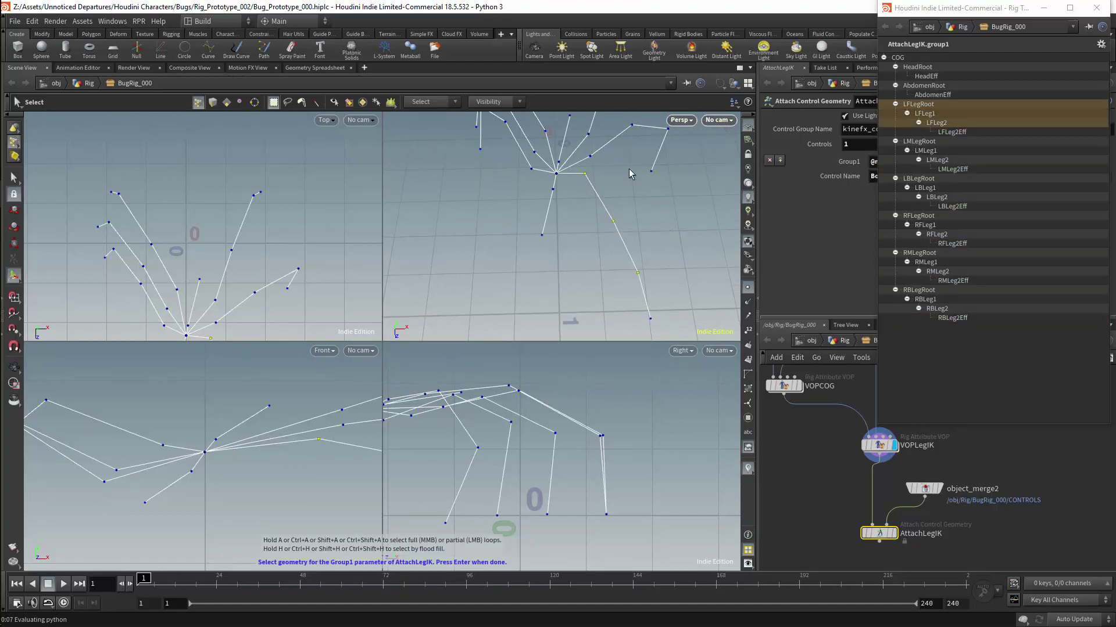
key(Return)
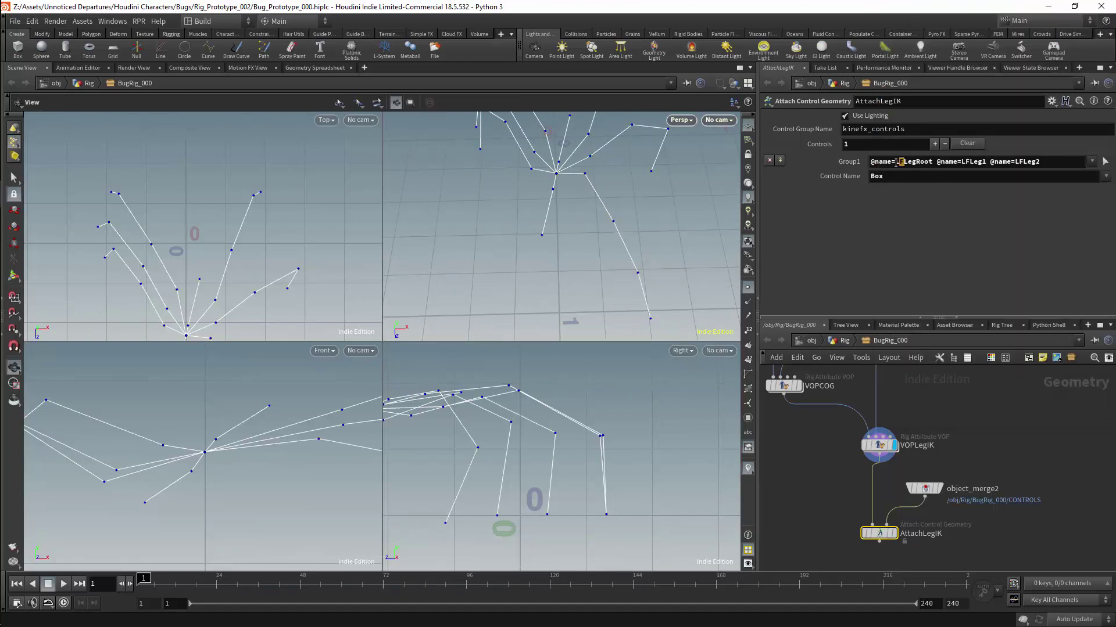
text(*)
key(Return)
click(960, 162)
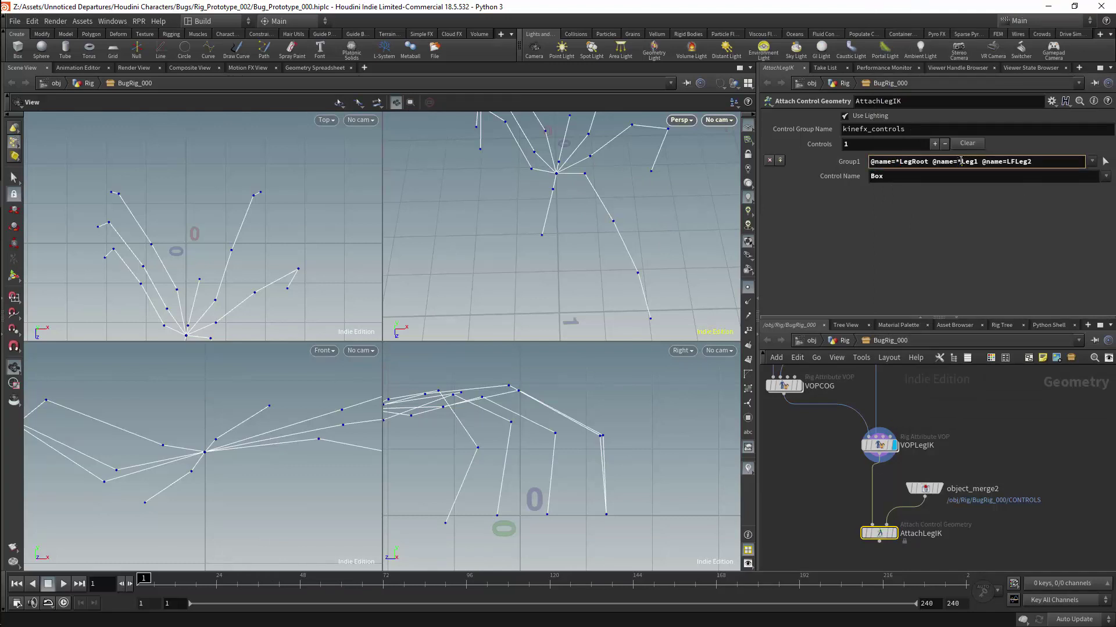
click(1012, 162)
text(*)
key(Return)
- Set the control name for Group1 to FKRotation
click(980, 180)
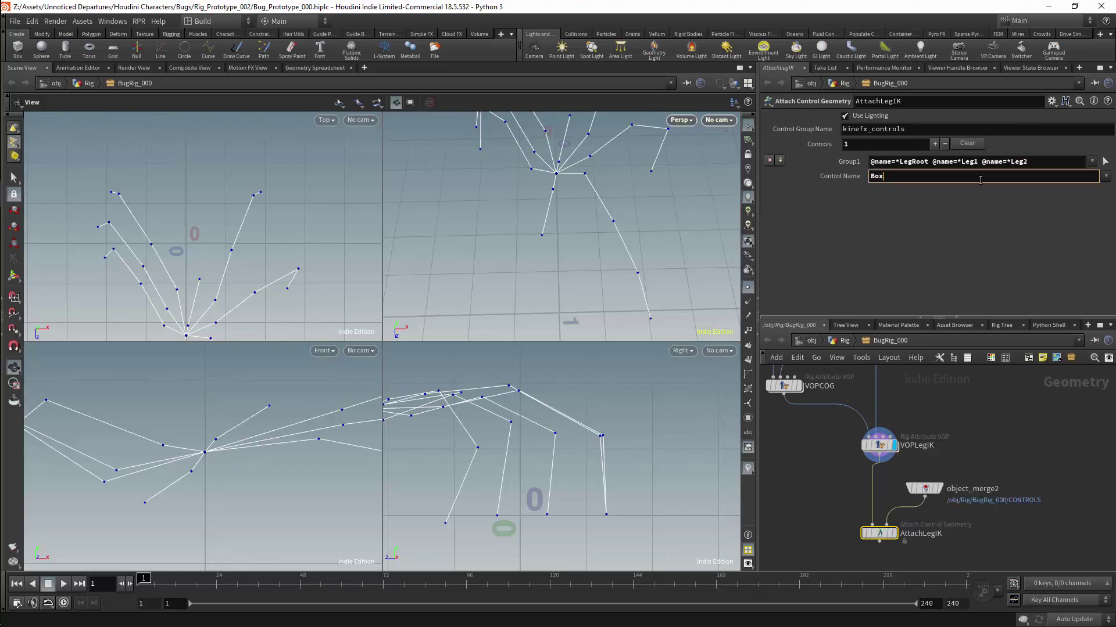
click(1105, 176)
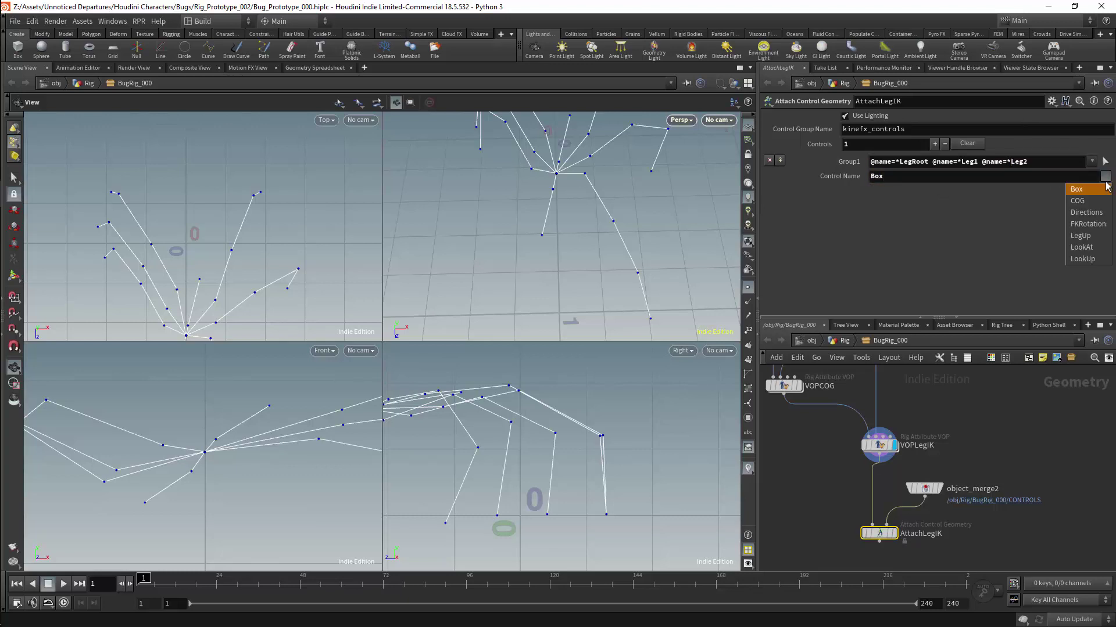
click(1088, 224)
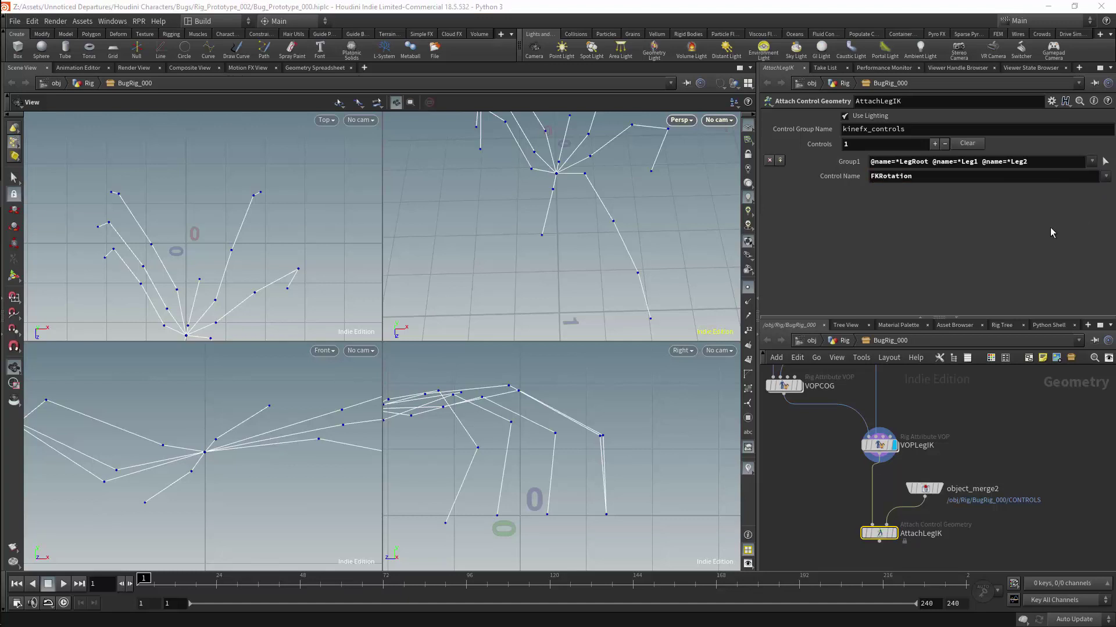
- Display the AttachLegIK node and look over the rotation controls on the leg joints
click(895, 531)
drag(546, 255, 620, 210)
drag(498, 219, 485, 296)
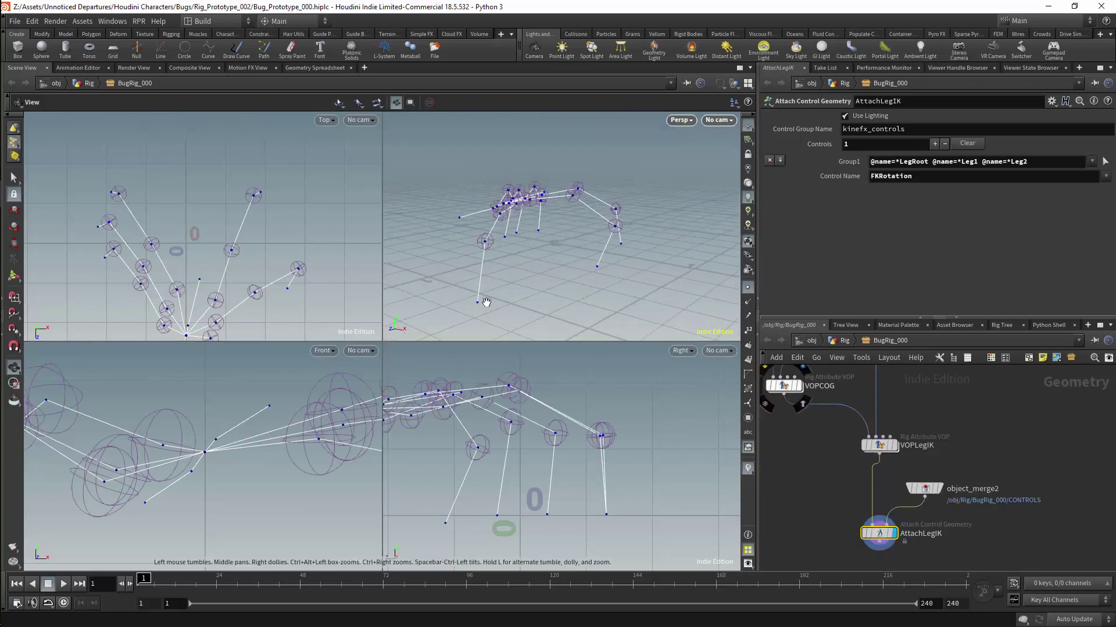
- Add a Visibility node directly below AttachLegIK
scroll(967, 464, down, 3)
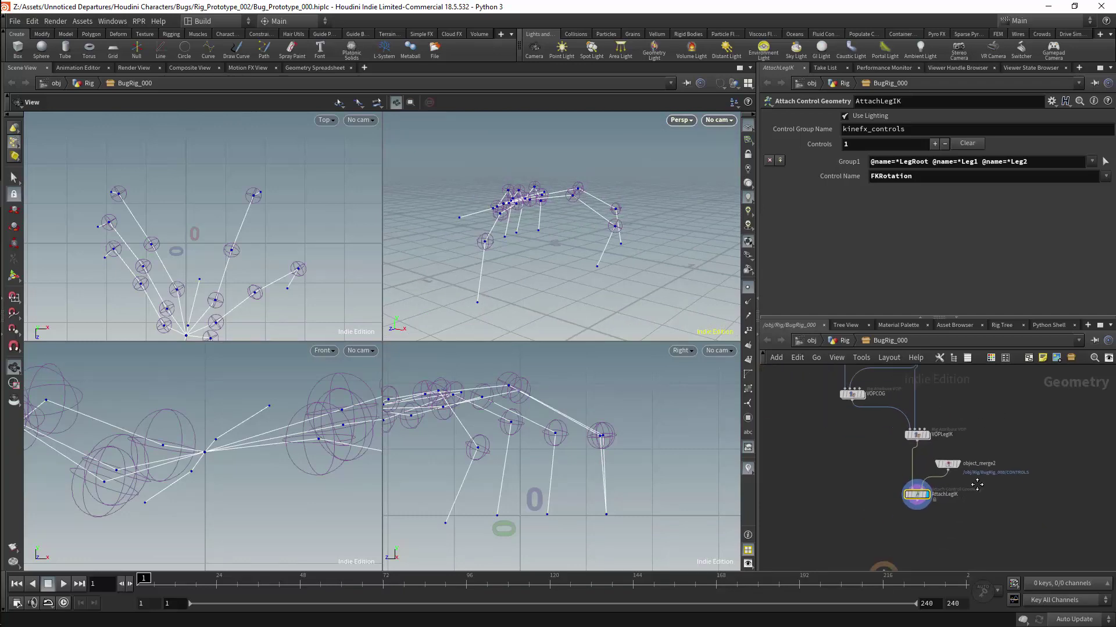
key(Tab)
text(vis)
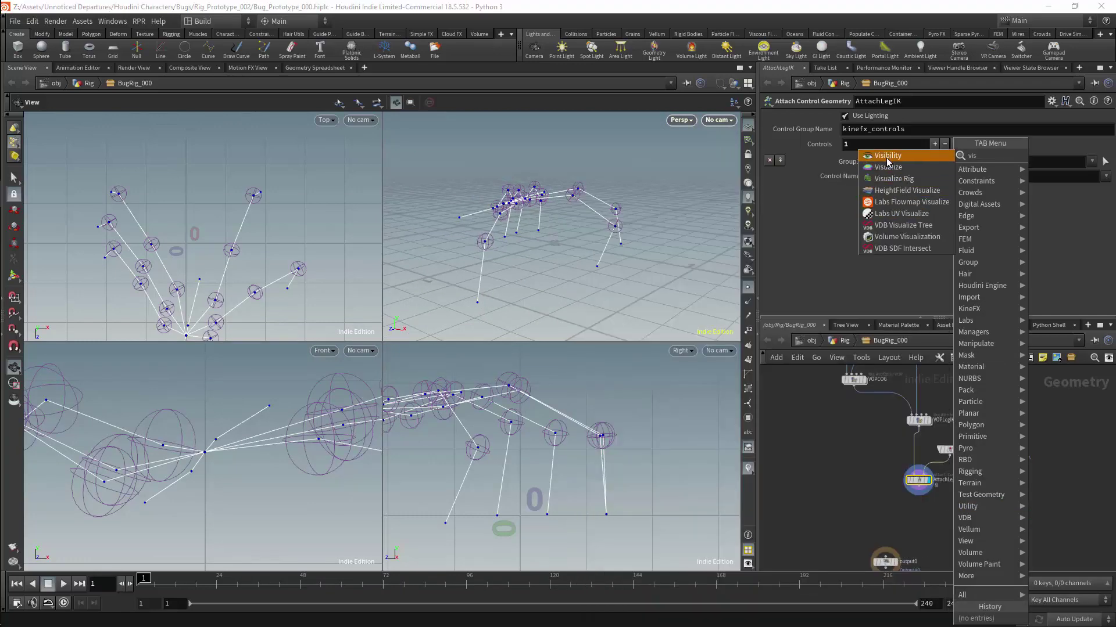
click(886, 159)
click(917, 505)
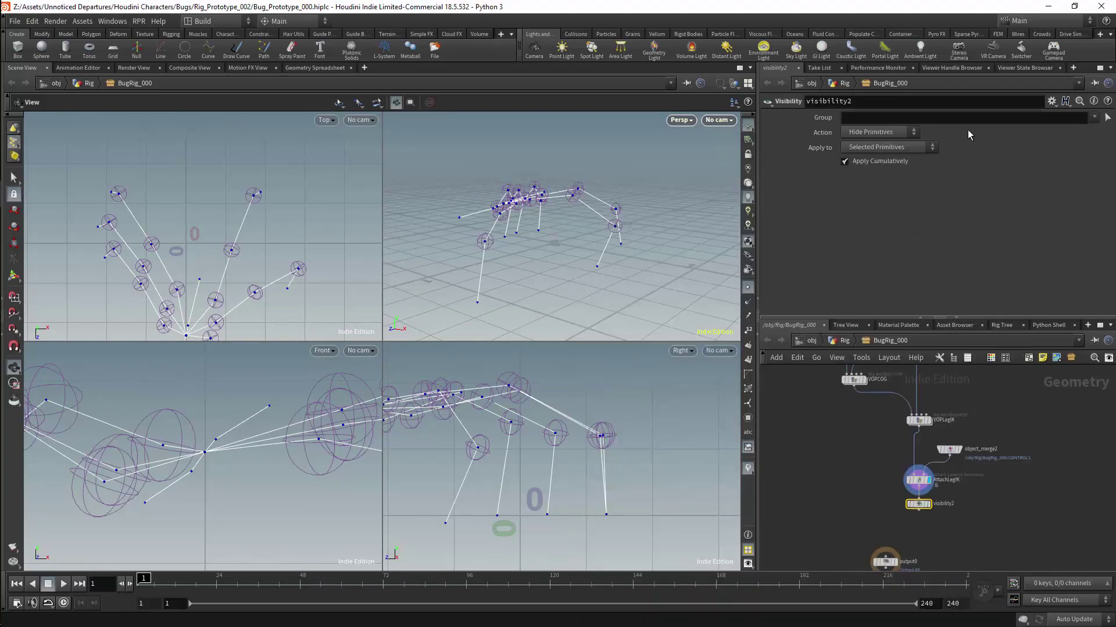
- Set the Visibility node's group to kinefx_controls and apply hiding to Non-Selected Primitives
click(1091, 118)
click(1046, 142)
click(909, 148)
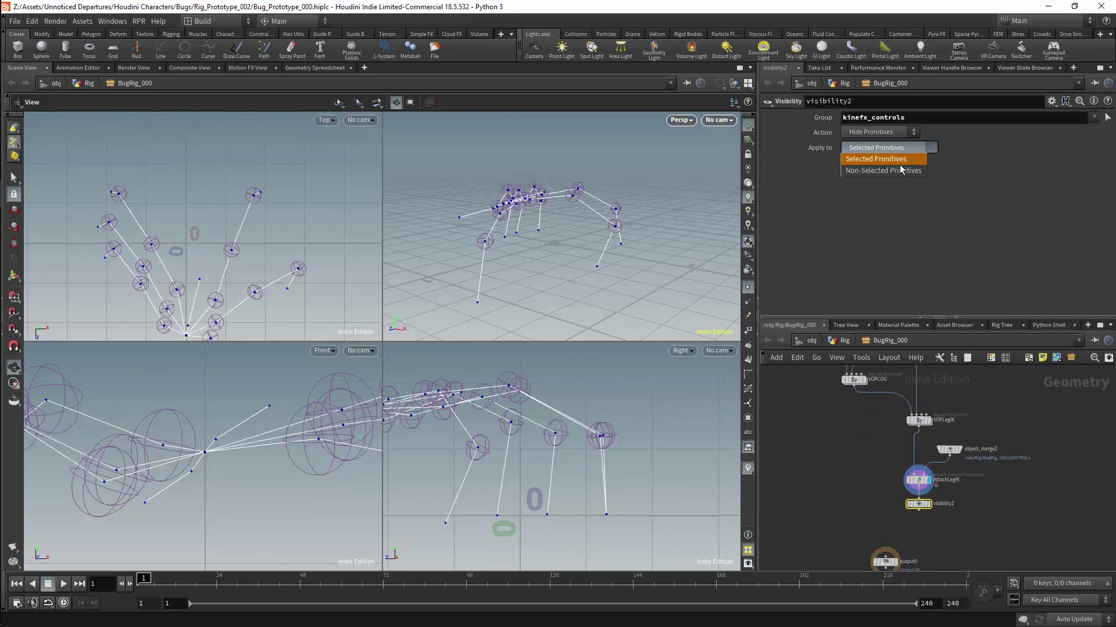
click(895, 169)
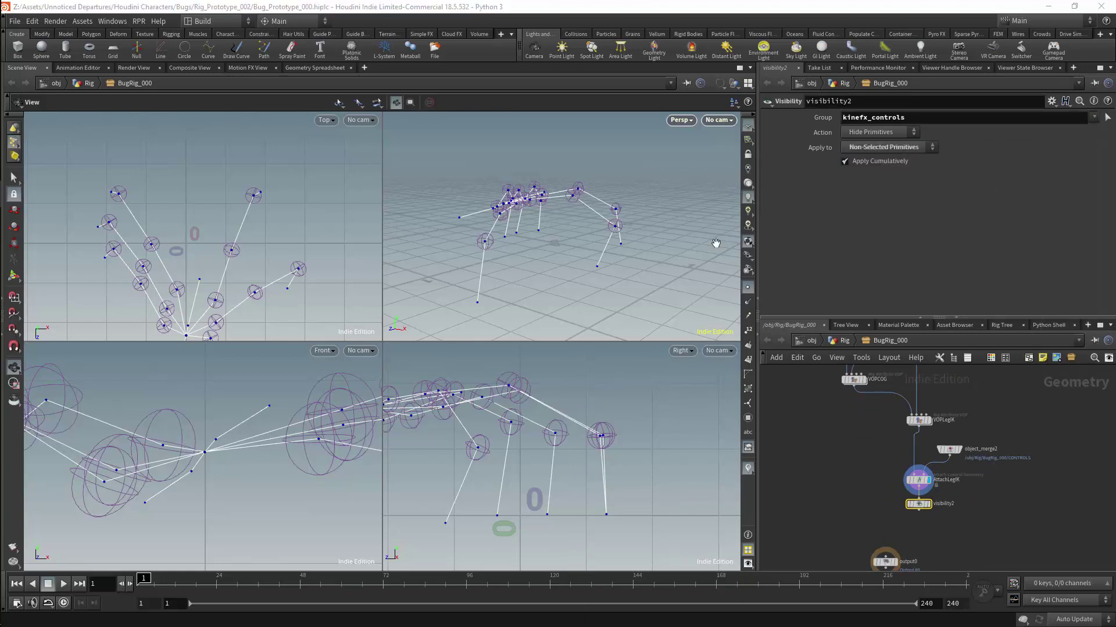
- Display the new Visibility node to check the isolated controls, and bypass it
click(927, 504)
drag(488, 246, 691, 277)
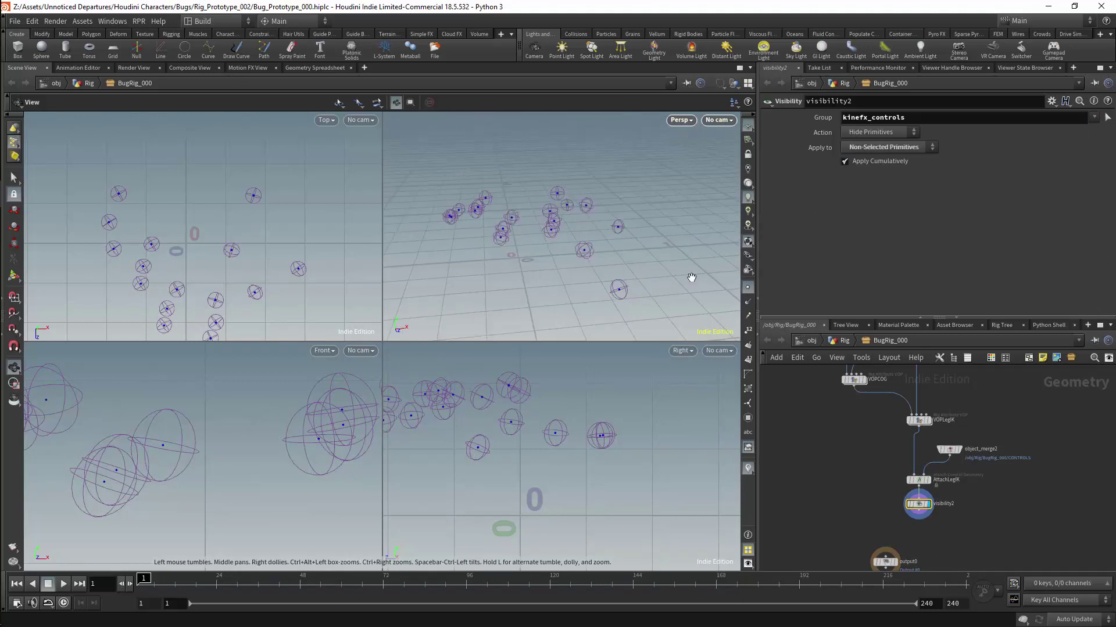
click(910, 503)
- Add a Rig Pose node below the bypassed Visibility node and display it
middle_drag(1001, 496, 984, 455)
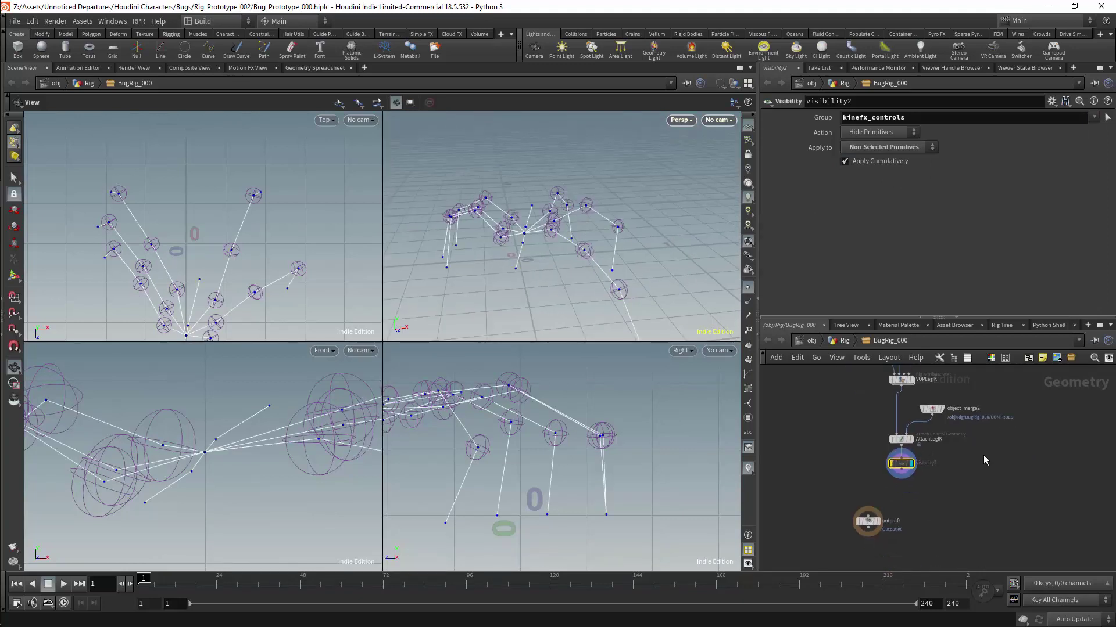
key(Tab)
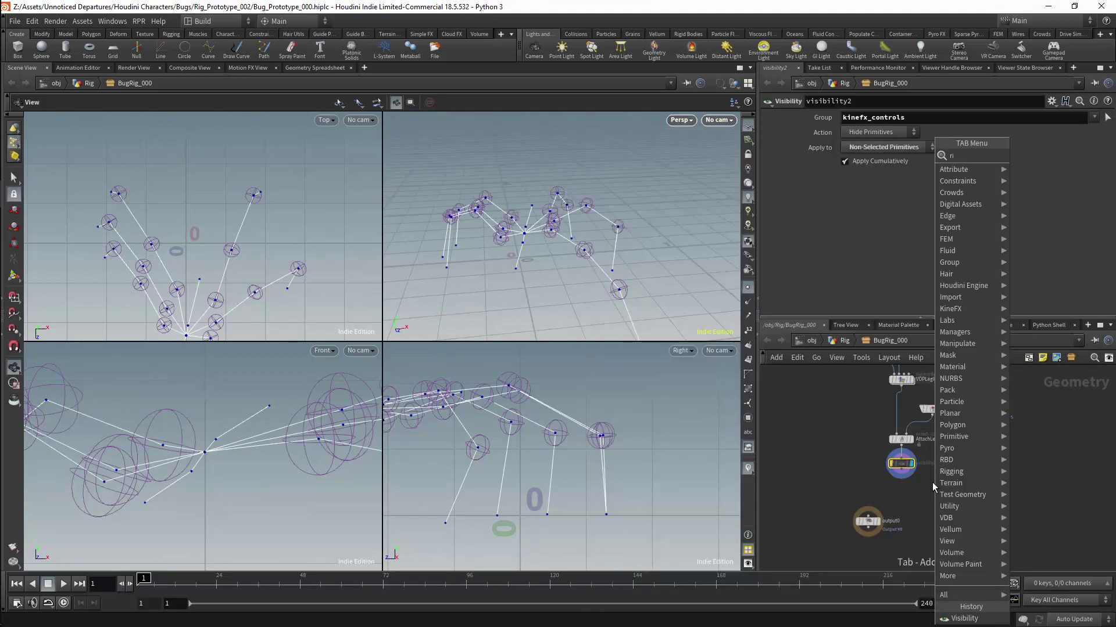
key(Return)
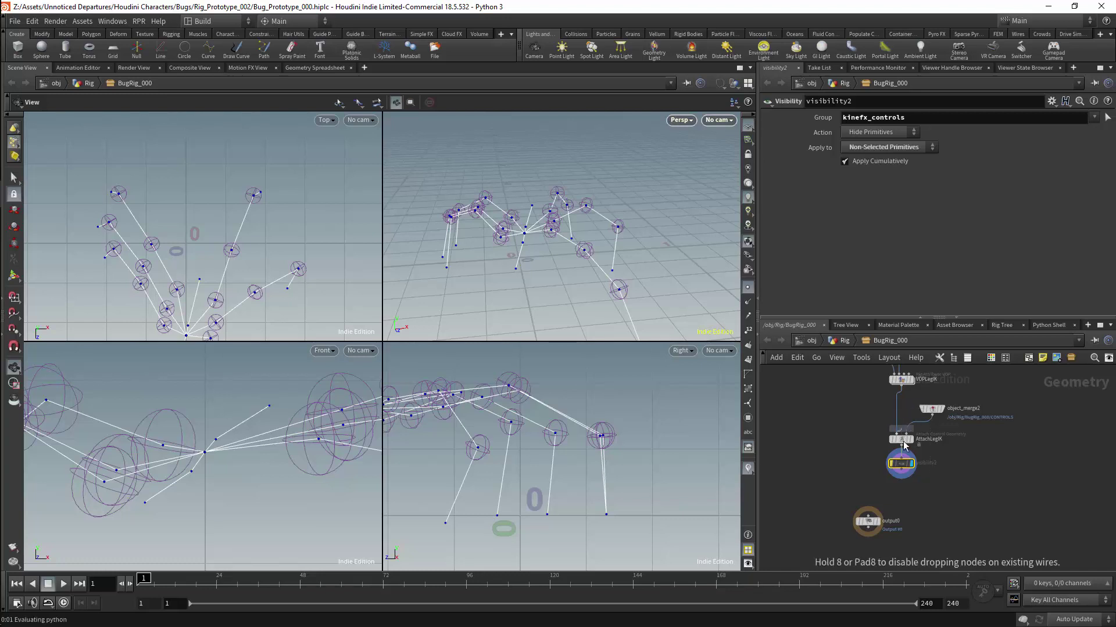
click(904, 478)
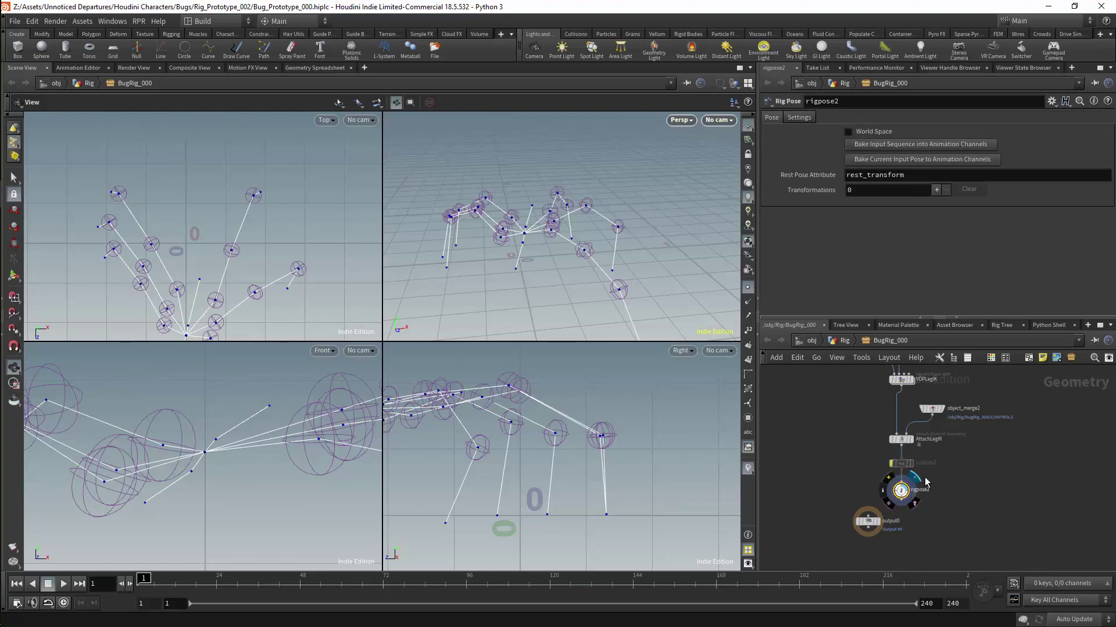
- Pose the left front leg by its FK controls, undo the unwanted handle change, and rotate LFLeg1 about -52 degrees in X
drag(644, 251, 688, 206)
key(Return)
click(593, 226)
click(594, 273)
click(502, 204)
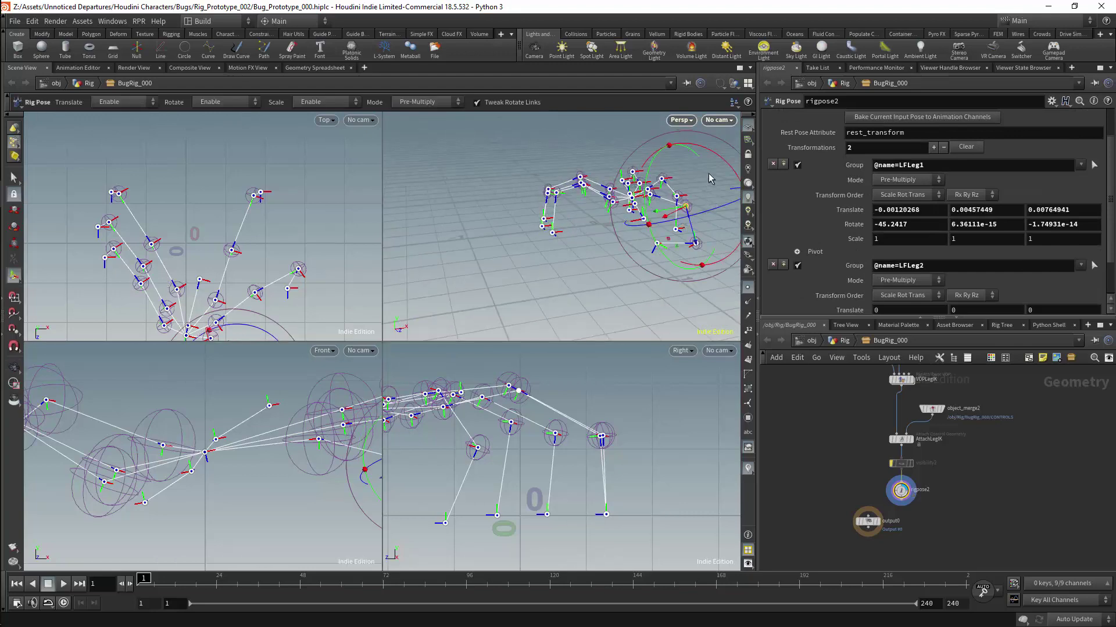
key(ctrl+z)
drag(714, 152, 722, 157)
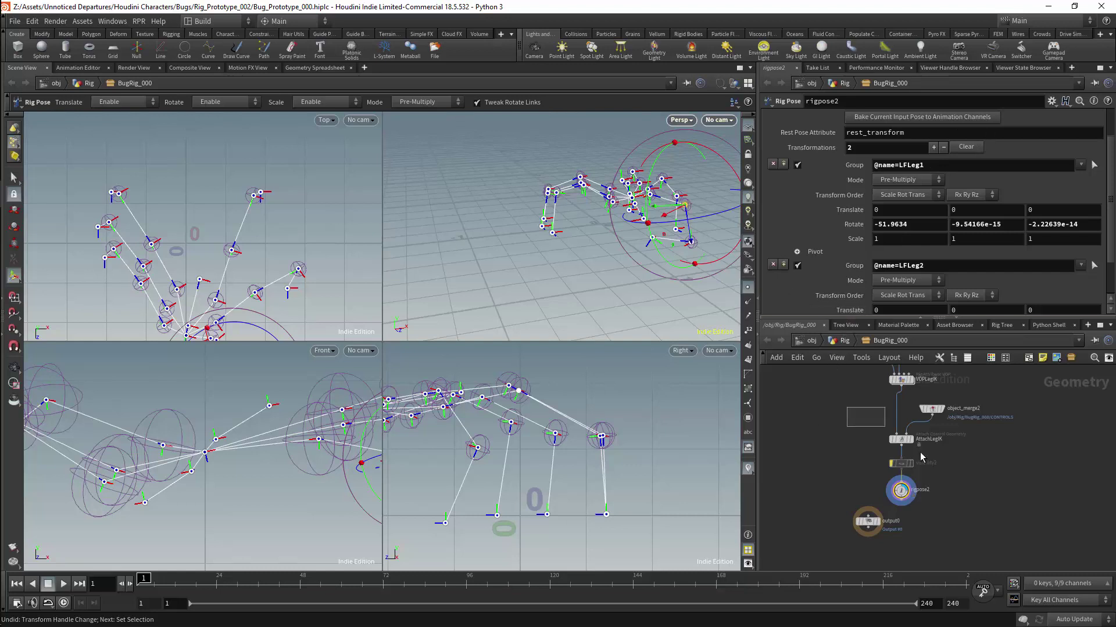
- Try adjusting the LFLeg2Eff control of the upstream rigpose1 node in the perspective view
click(901, 463)
scroll(924, 471, down, 4)
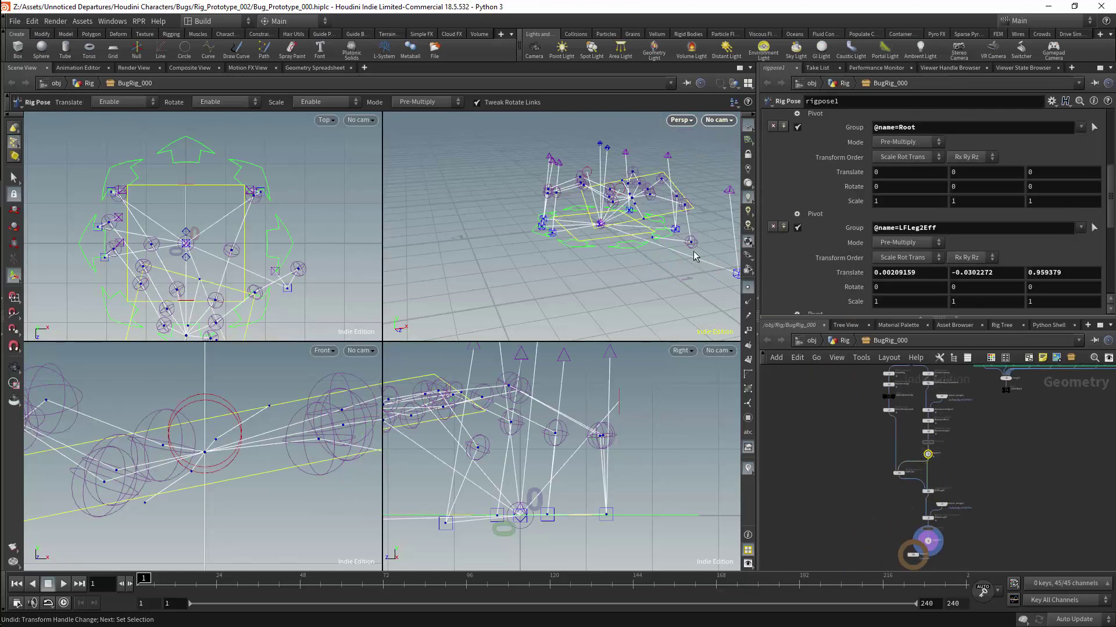
alt+middle_drag(706, 298, 642, 296)
click(658, 272)
drag(680, 244, 680, 276)
scroll(972, 412, up, 4)
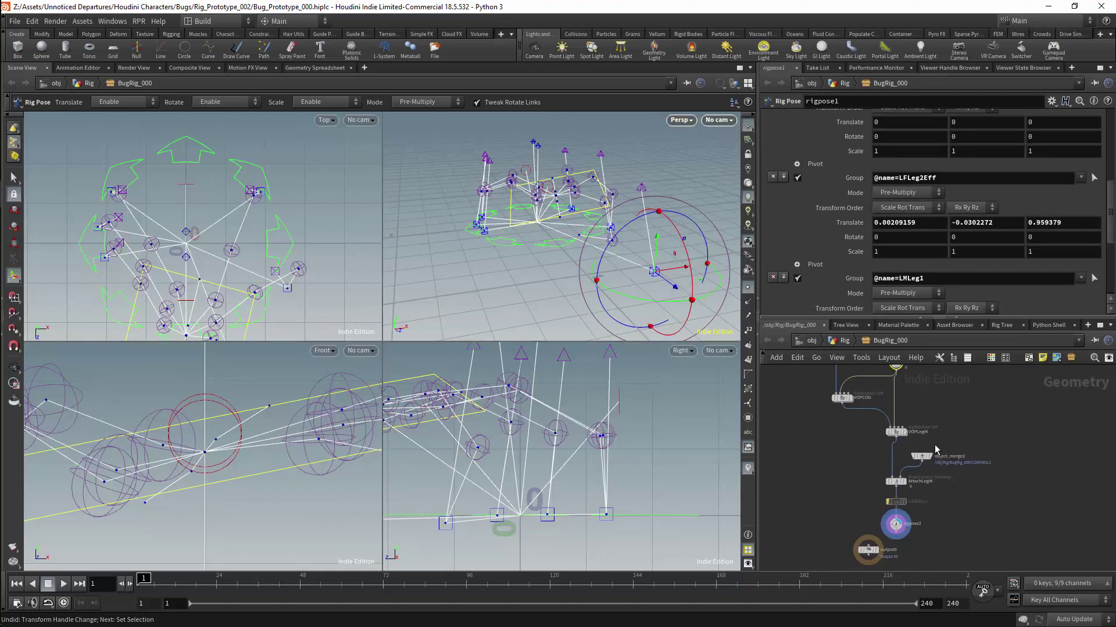
- Move the AttachLegIK, object merge, Visibility and Rig Pose nodes aside and feed AttachLegIK from VOPCOG
drag(953, 445, 871, 544)
drag(899, 489, 827, 484)
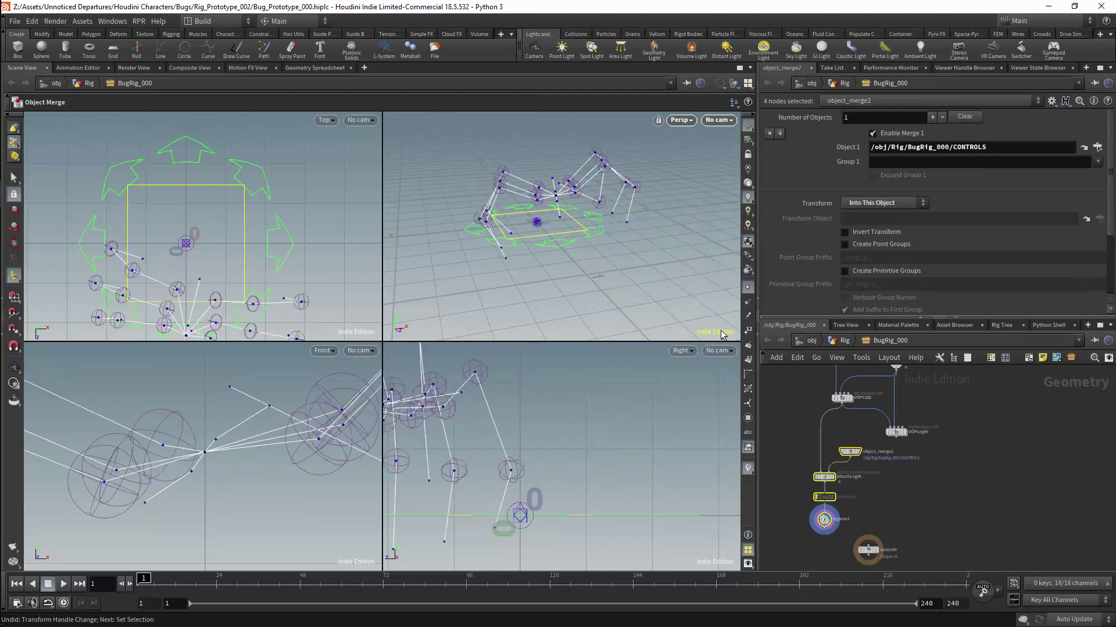
- Display the VOPCOG node, examine its skeleton in the perspective view, and select the CONTROLS object merge below it
click(851, 400)
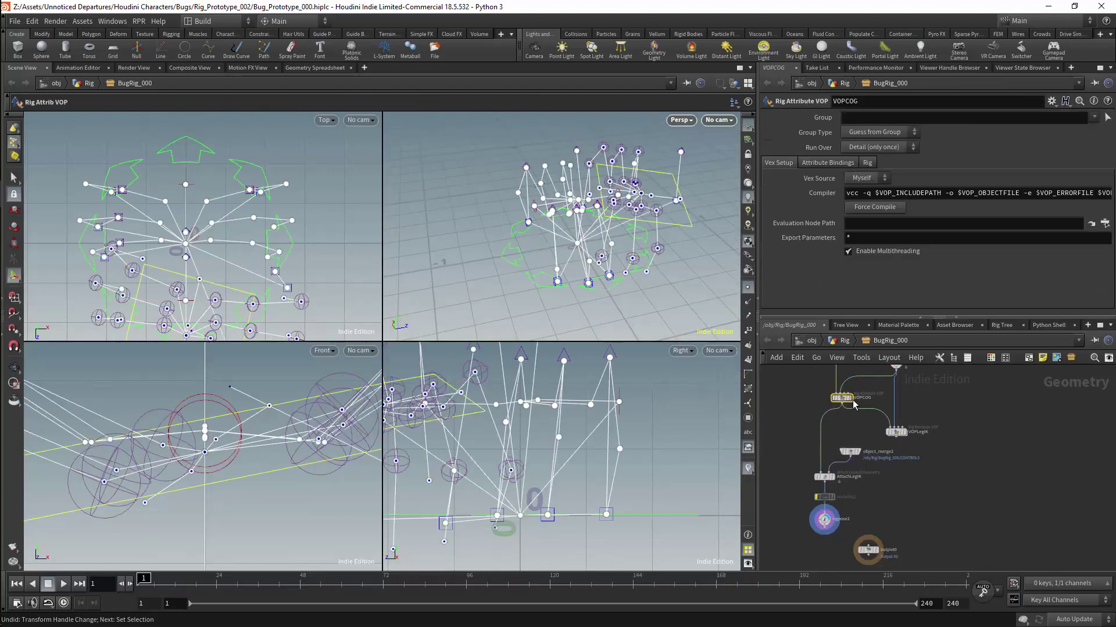
click(850, 398)
alt+drag(656, 220, 531, 137)
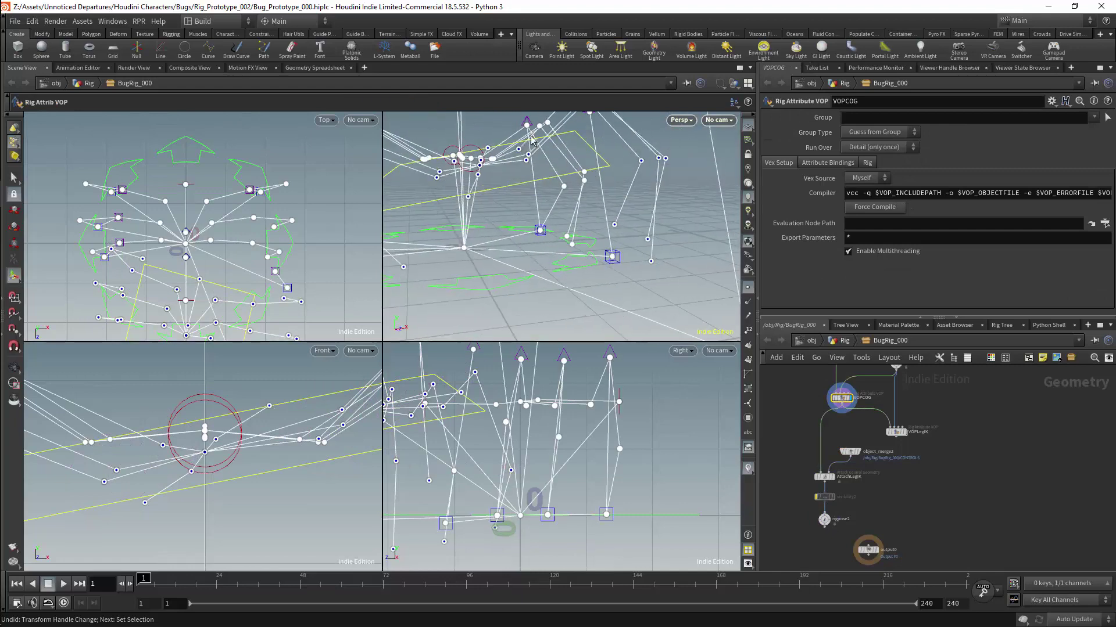
click(845, 452)
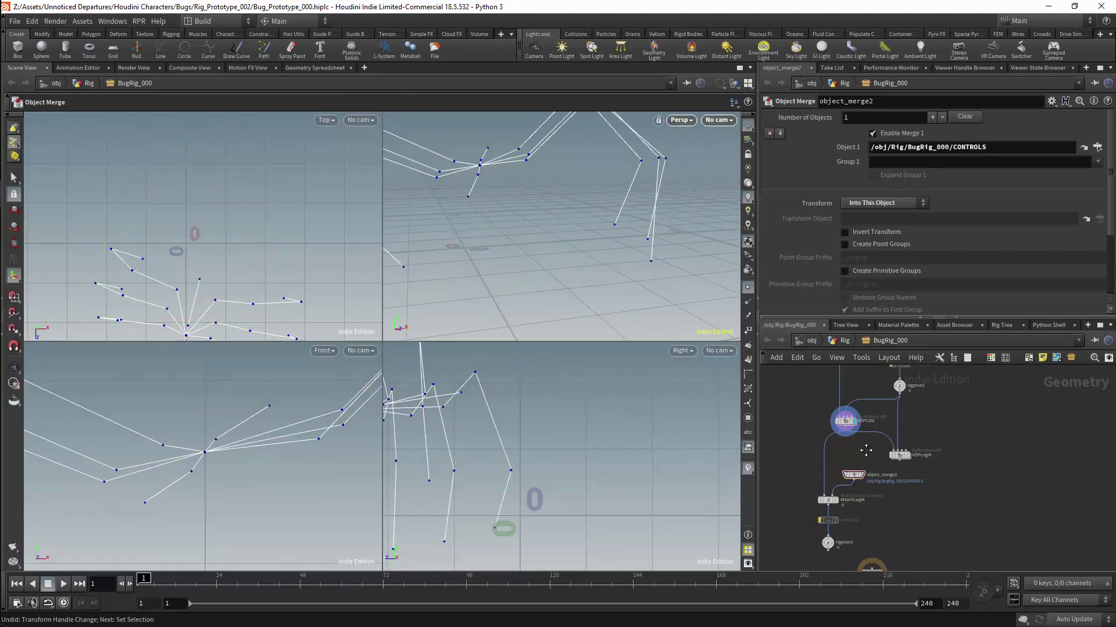
- Move the CONTROLS object merge, AttachLegIK, Visibility and rigpose2 nodes up into a compact column beneath VOPCOG
scroll(834, 394, up, 3)
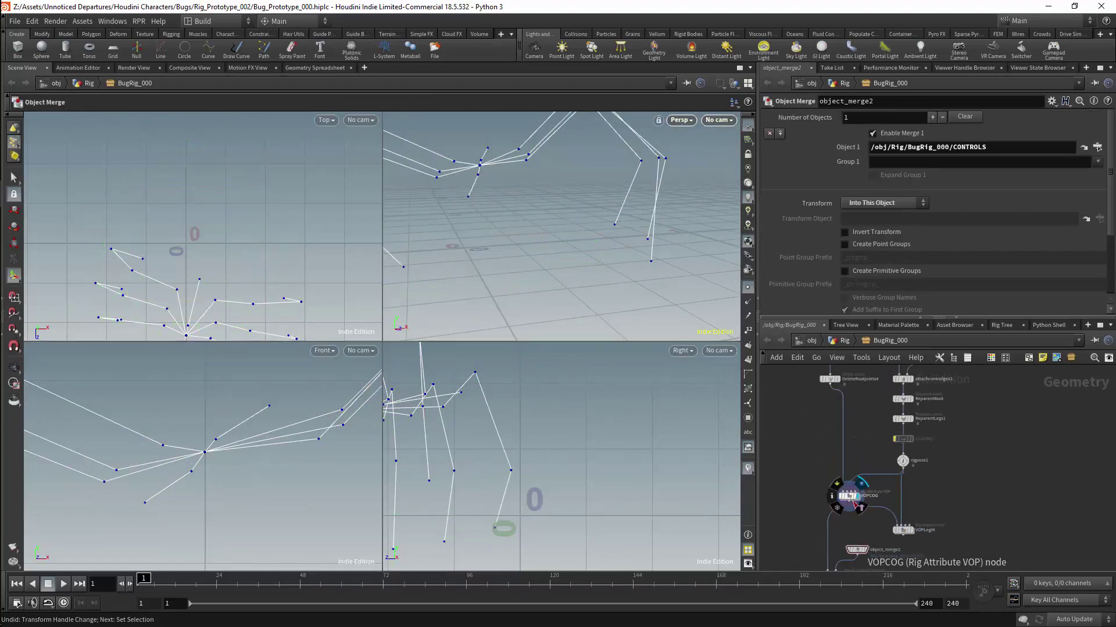
middle_drag(839, 525, 857, 450)
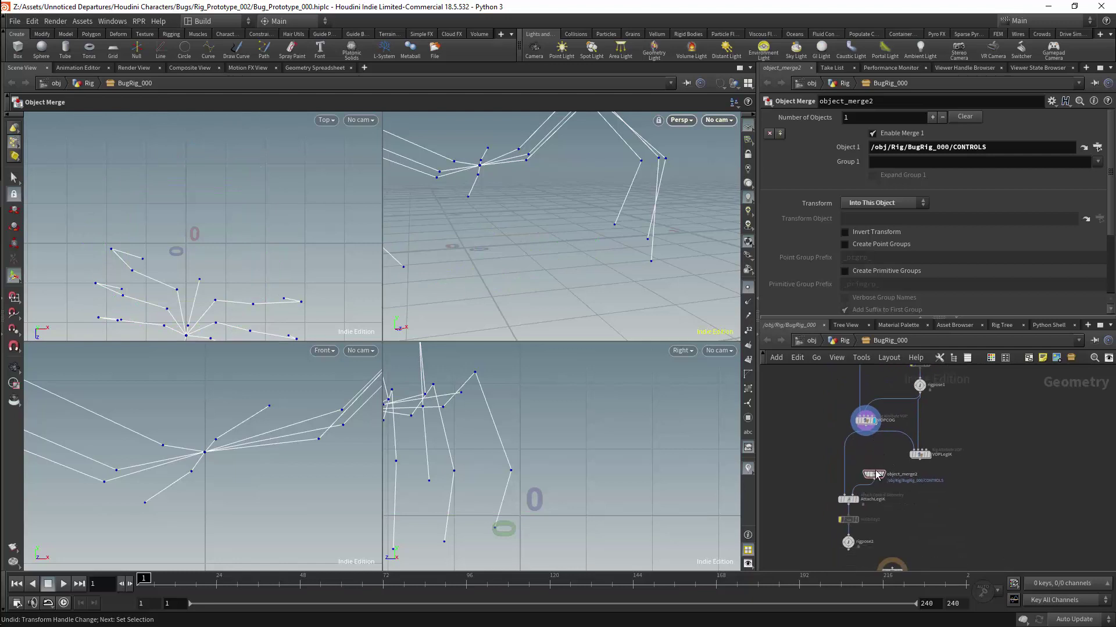
mouse_move(875, 471)
mouse_down()
mouse_move(861, 482)
mouse_move(858, 467)
mouse_up()
shift+click(849, 499)
drag(849, 520, 857, 486)
drag(849, 542, 857, 500)
middle_drag(904, 477, 887, 501)
scroll(887, 502, up, 3)
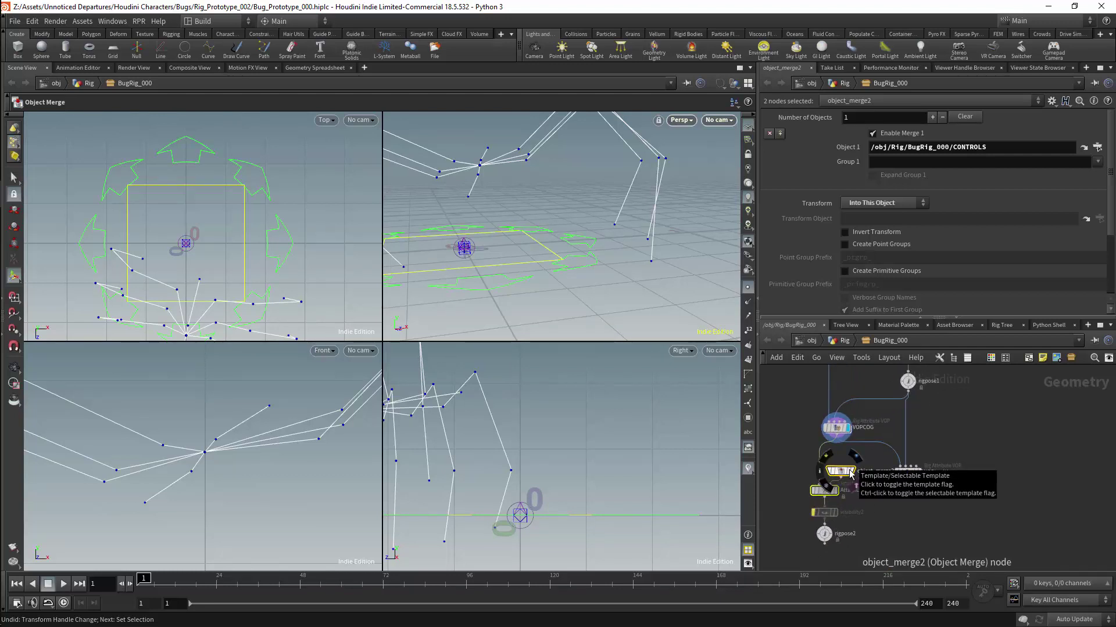
- Display the rigpose2 node and clear all of its transformations
click(1037, 438)
click(920, 472)
middle_drag(857, 517, 906, 481)
click(832, 525)
click(820, 523)
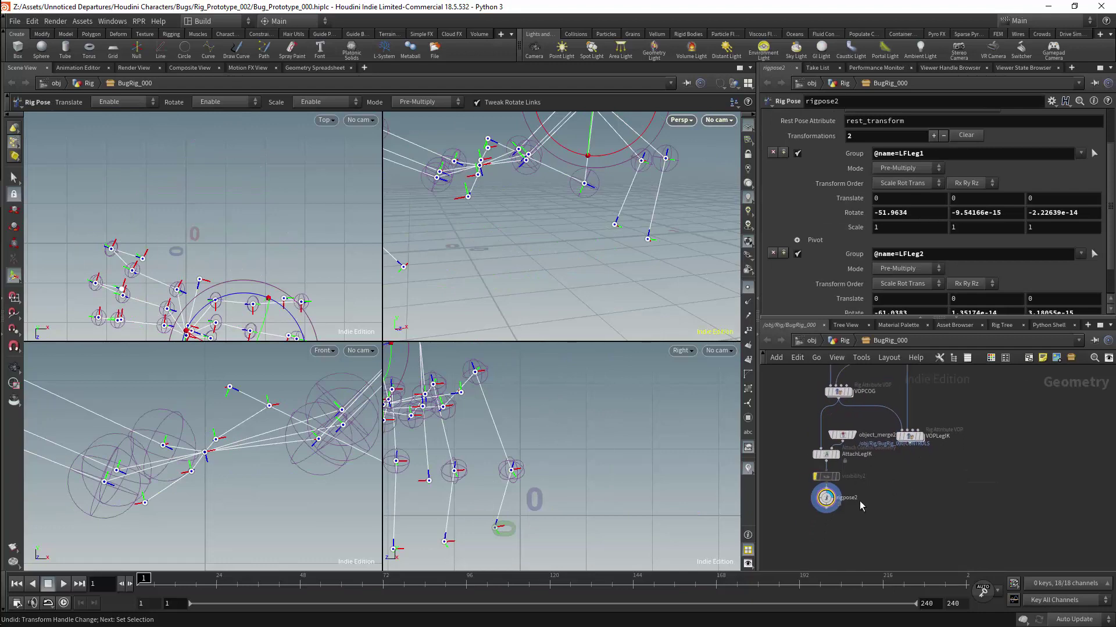
scroll(860, 501, down, 2)
- Add a Blend Shapes node, feed it from rigpose2 and VOPLegIK, and display it
key(Tab)
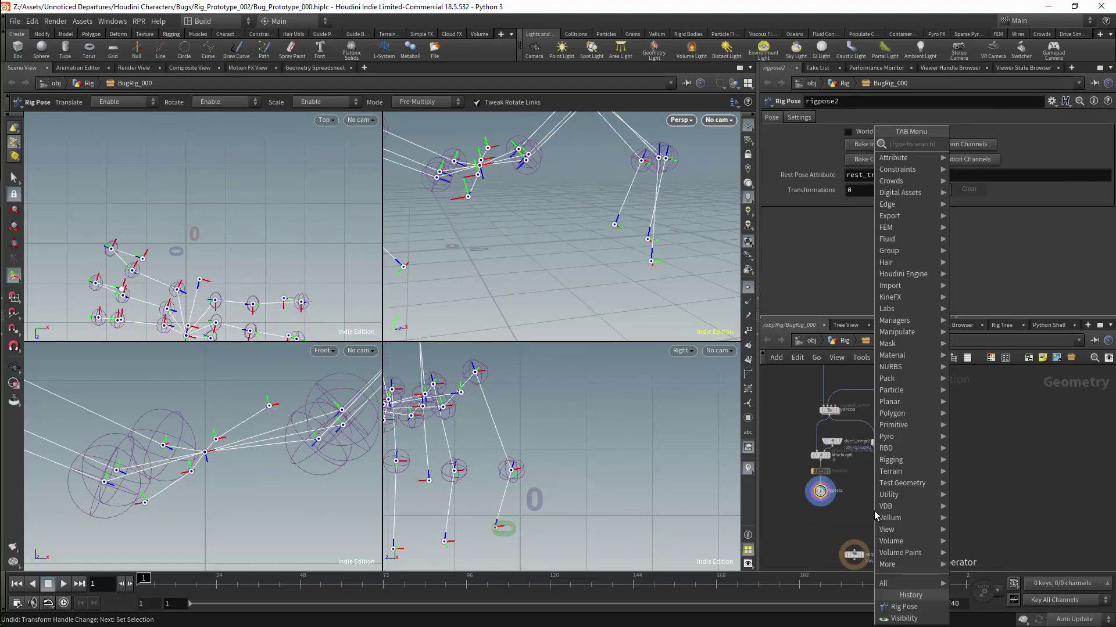
text(rig)
key(Return)
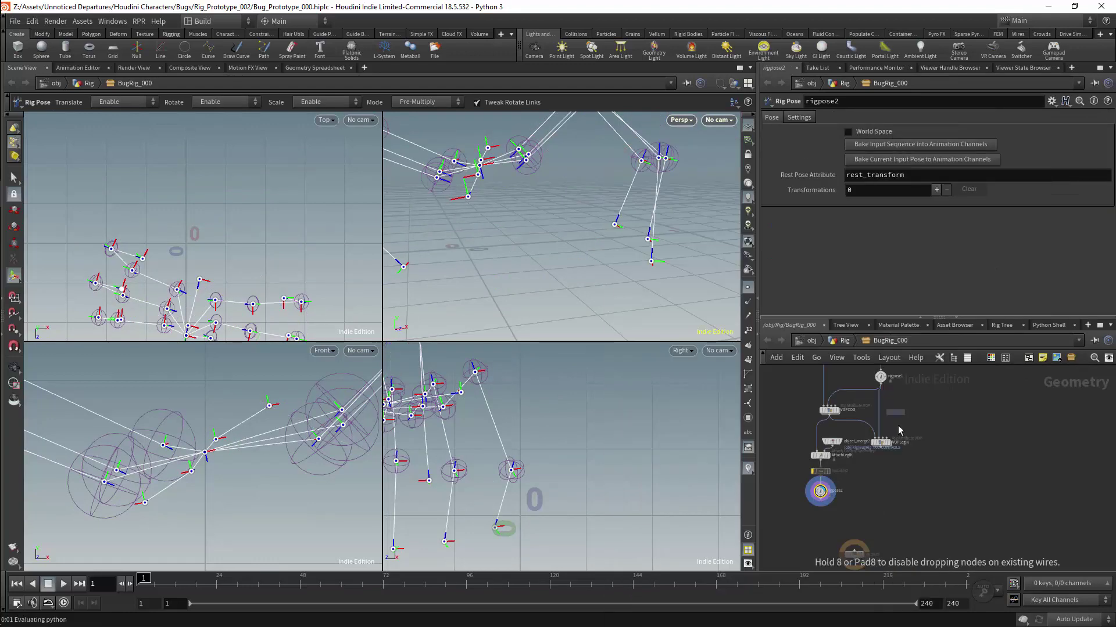
click(864, 501)
drag(821, 500, 858, 529)
drag(881, 448, 867, 517)
click(864, 520)
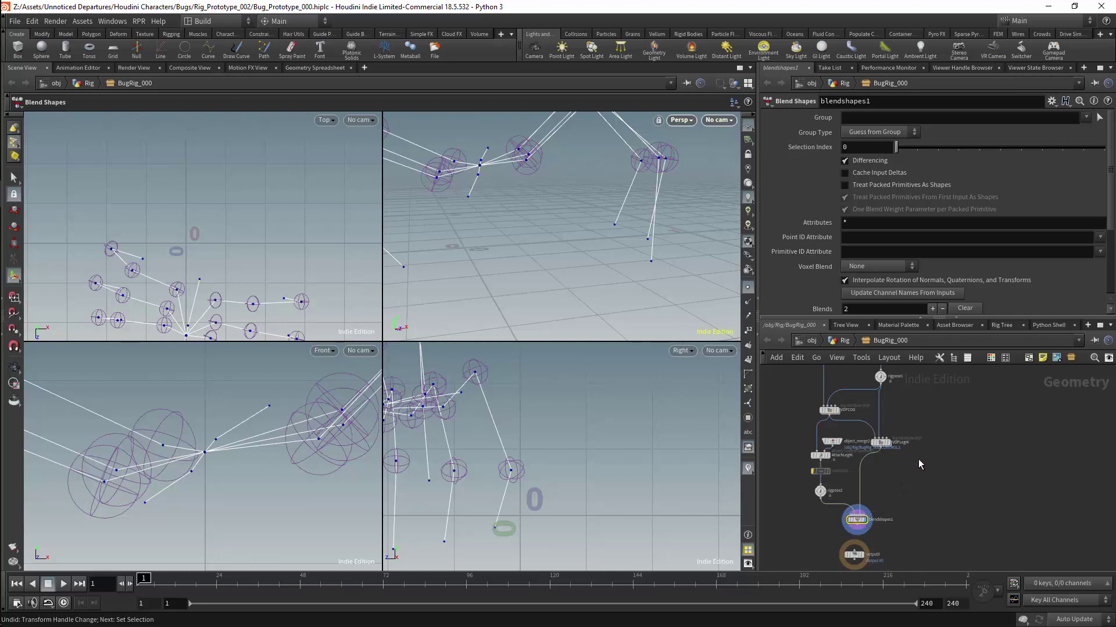
- Display VOPLegIK and raise the LFLeg2Eff control of rigpose1 in the perspective view to lift the leg
middle_drag(917, 475, 912, 494)
scroll(910, 482, down, 1)
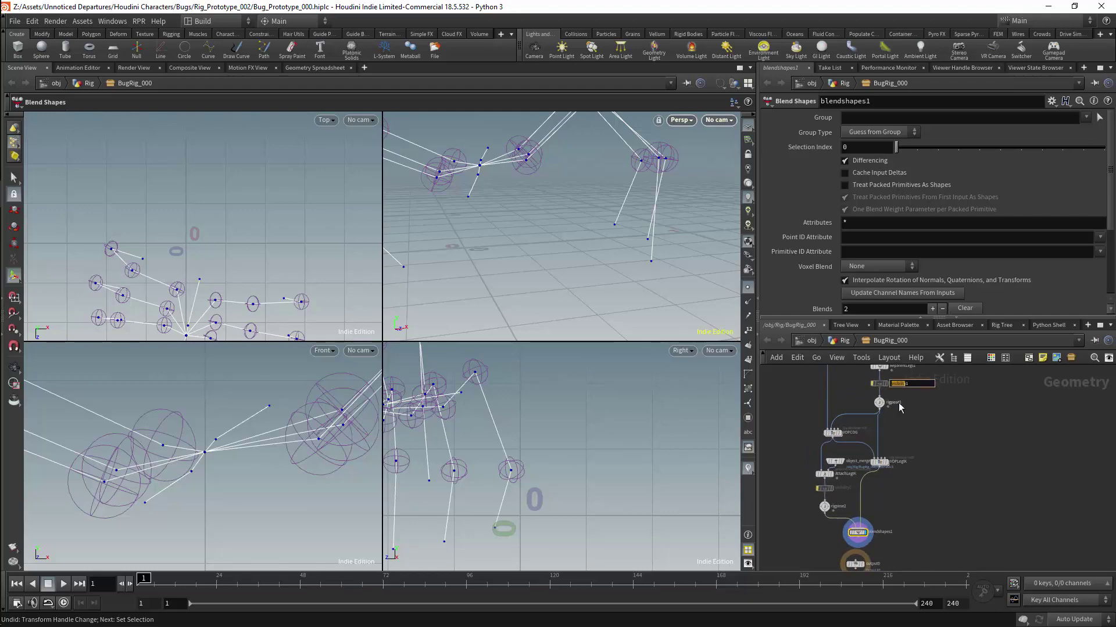
click(879, 402)
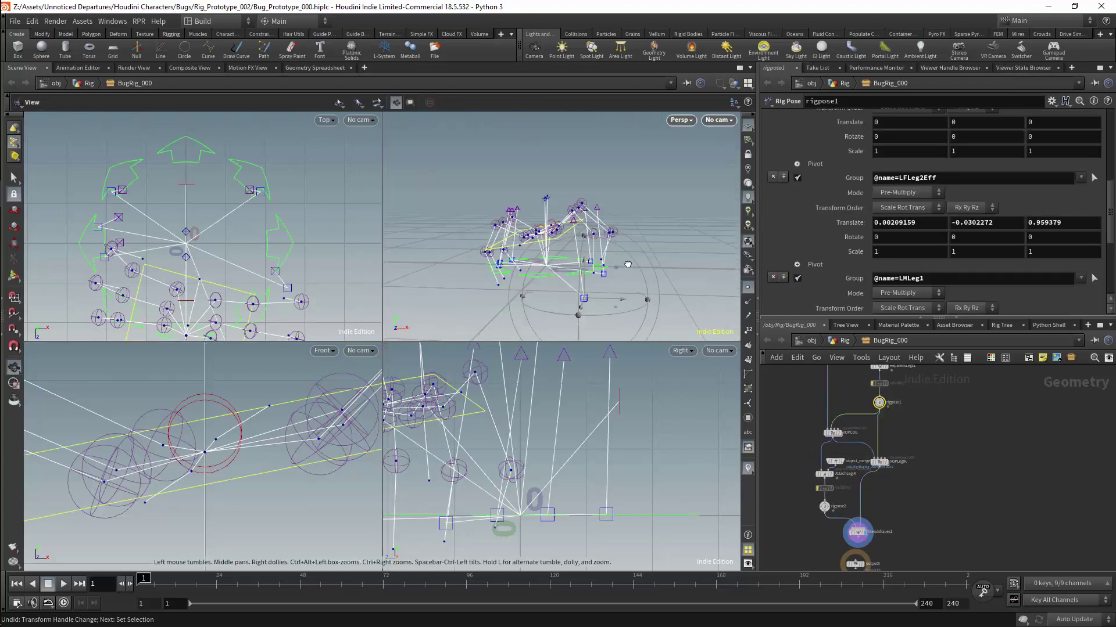
key(Return)
click(886, 463)
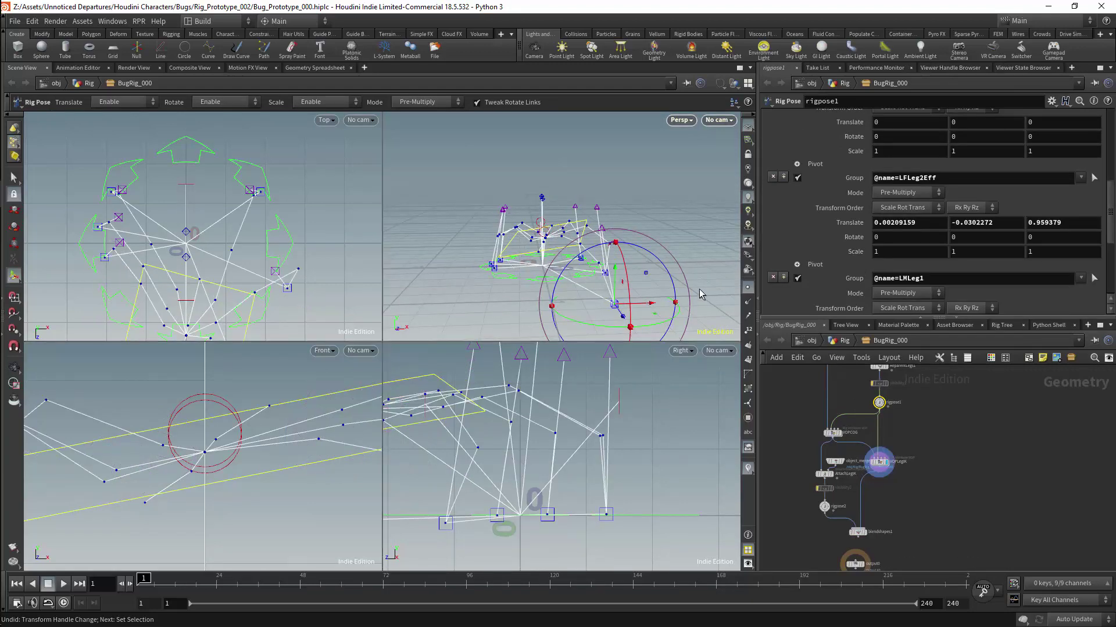
alt+drag(702, 292, 715, 258)
drag(653, 302, 673, 194)
- Select rigpose2, enlarge the perspective view, and turn off the display of joints and joint axes
middle_drag(810, 504, 819, 493)
click(833, 494)
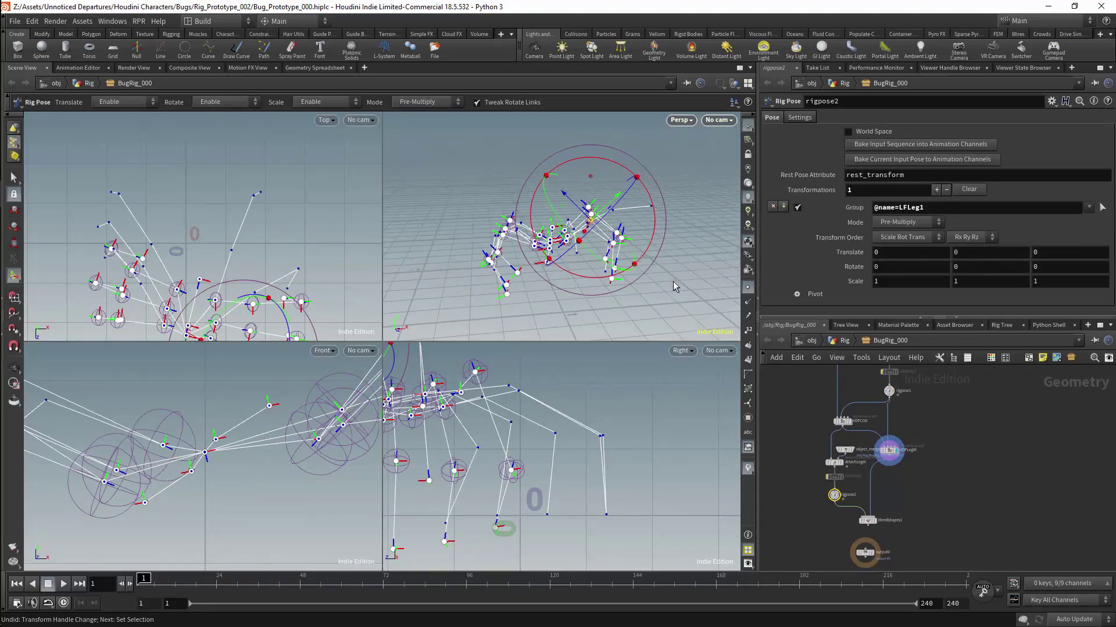
key(space+b)
right_click(636, 306)
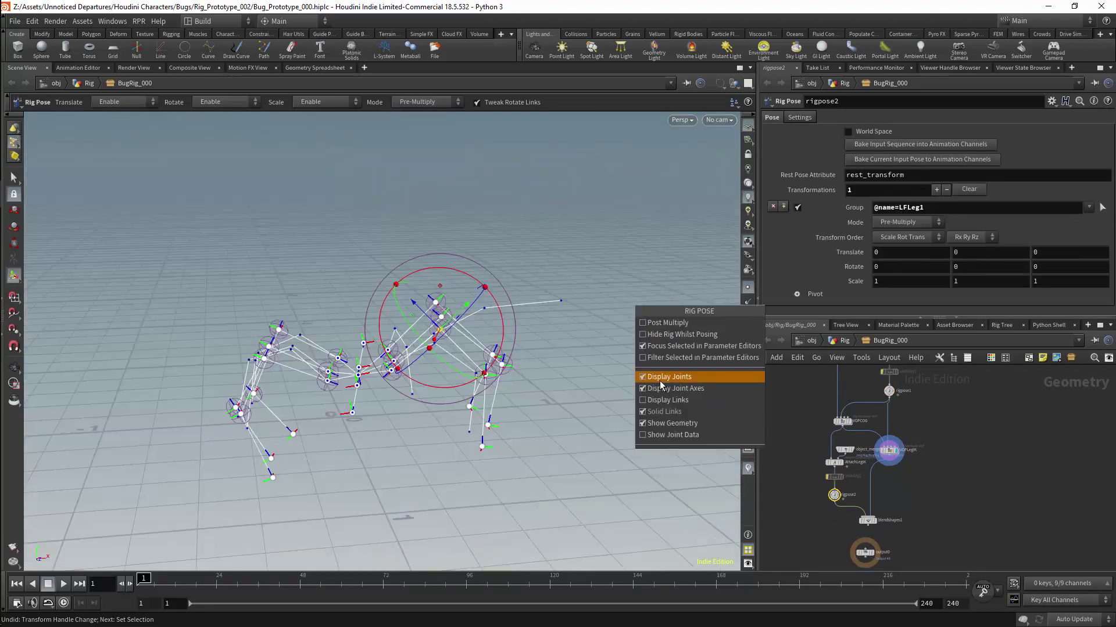
click(660, 380)
right_click(647, 324)
click(662, 408)
- Pose the left front leg by rotating its LFLeg1 FK control in rigpose2
alt+drag(613, 371, 674, 314)
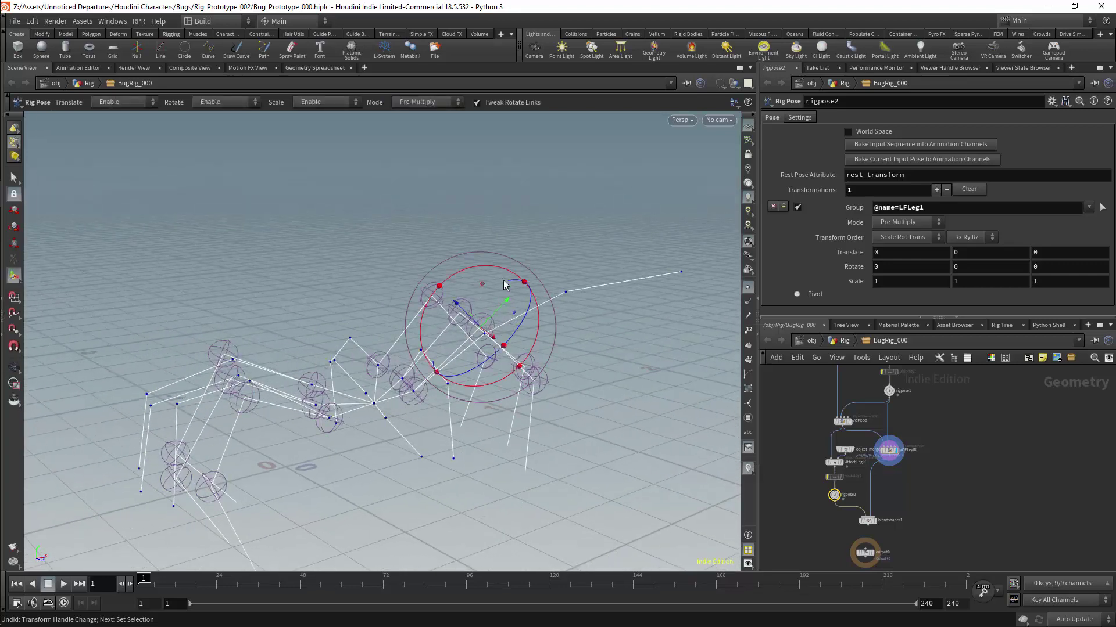
drag(537, 311, 485, 353)
click(508, 409)
click(407, 398)
- Display blendshapes1 and slide blend1 up to 1 to test blending from the FK to the IK pose
click(867, 521)
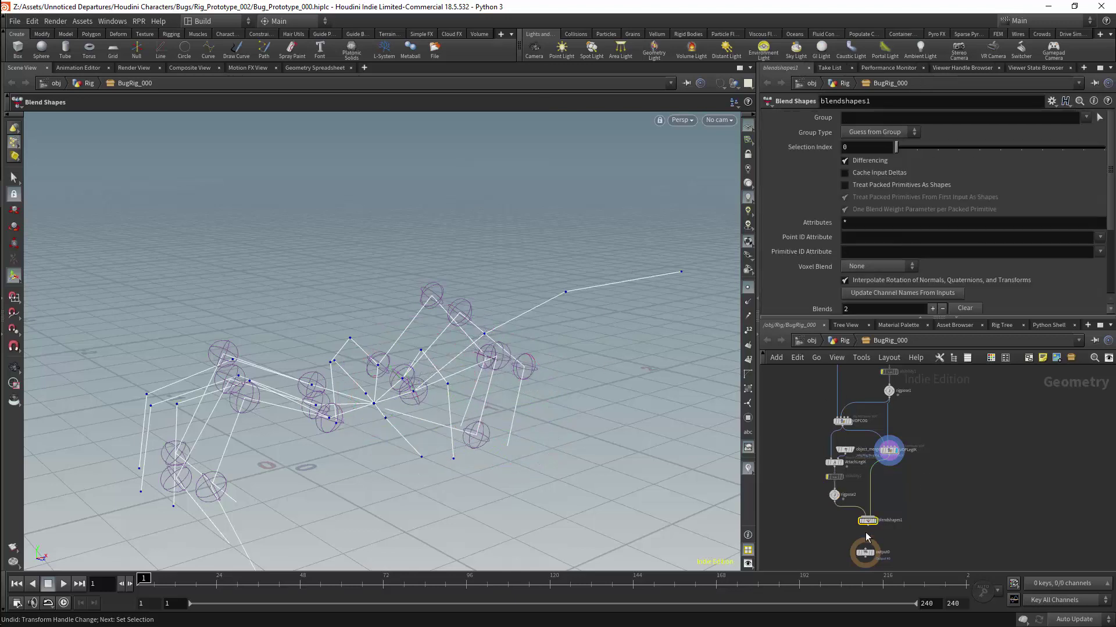
scroll(1051, 277, down, 5)
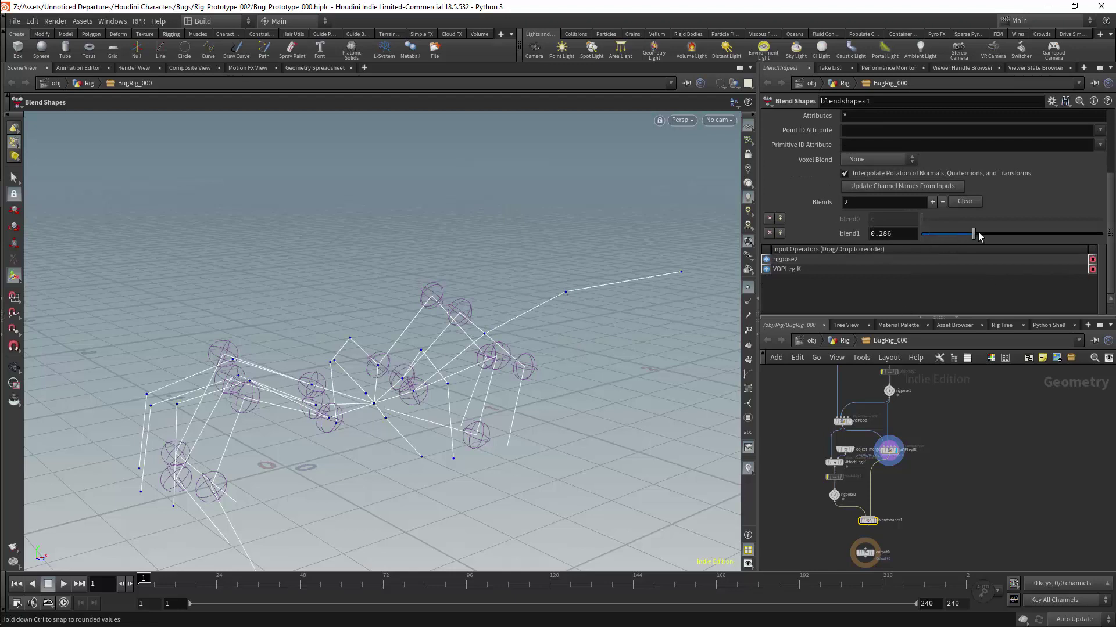
click(875, 521)
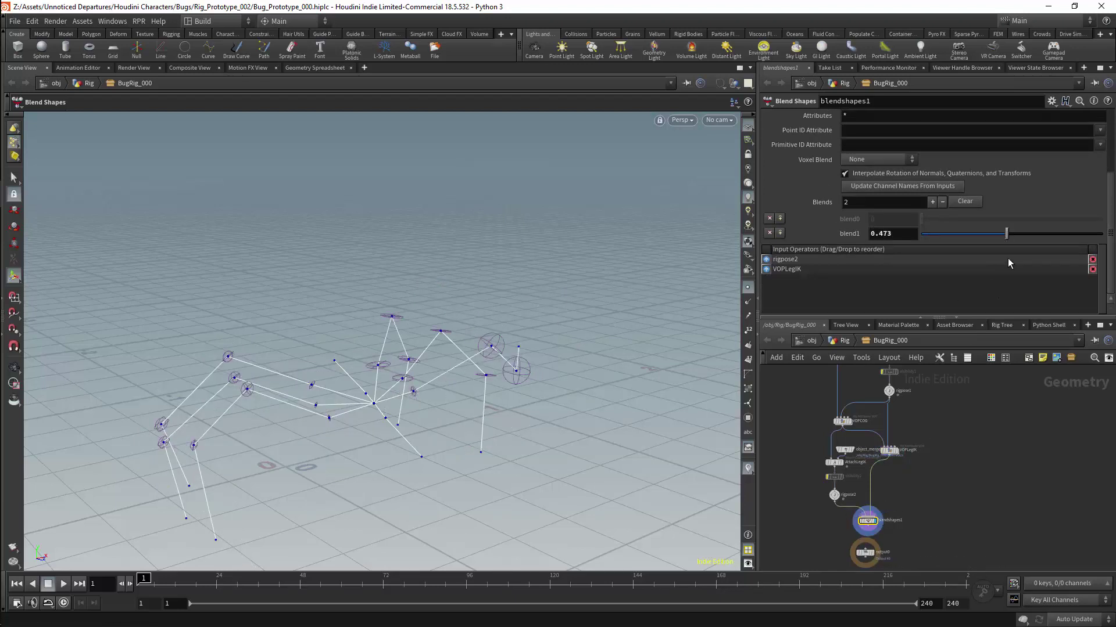
drag(1007, 234, 1104, 233)
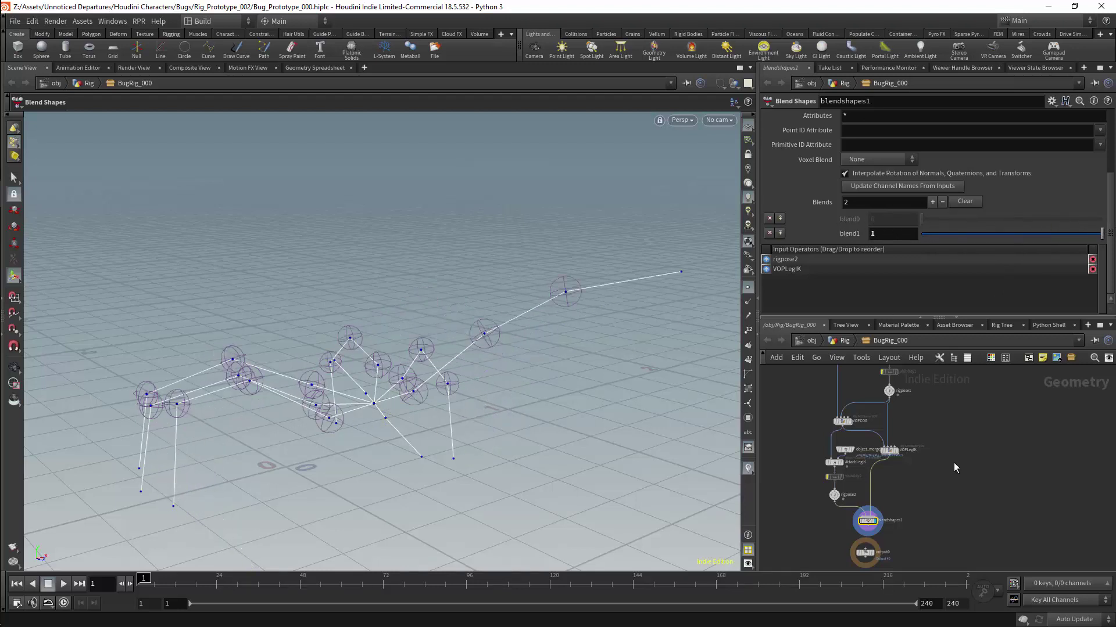
- Enable the transform visualizer and display VOPLegIK and VOPCOG in turn to examine their joint axes
scroll(919, 456, up, 4)
scroll(948, 409, down, 2)
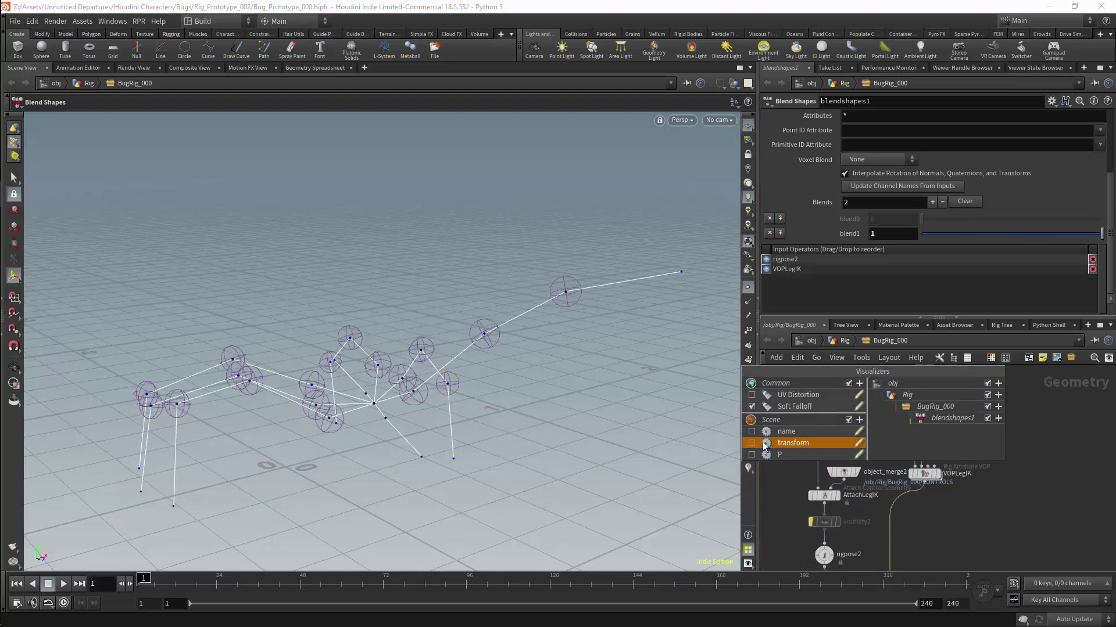
click(748, 468)
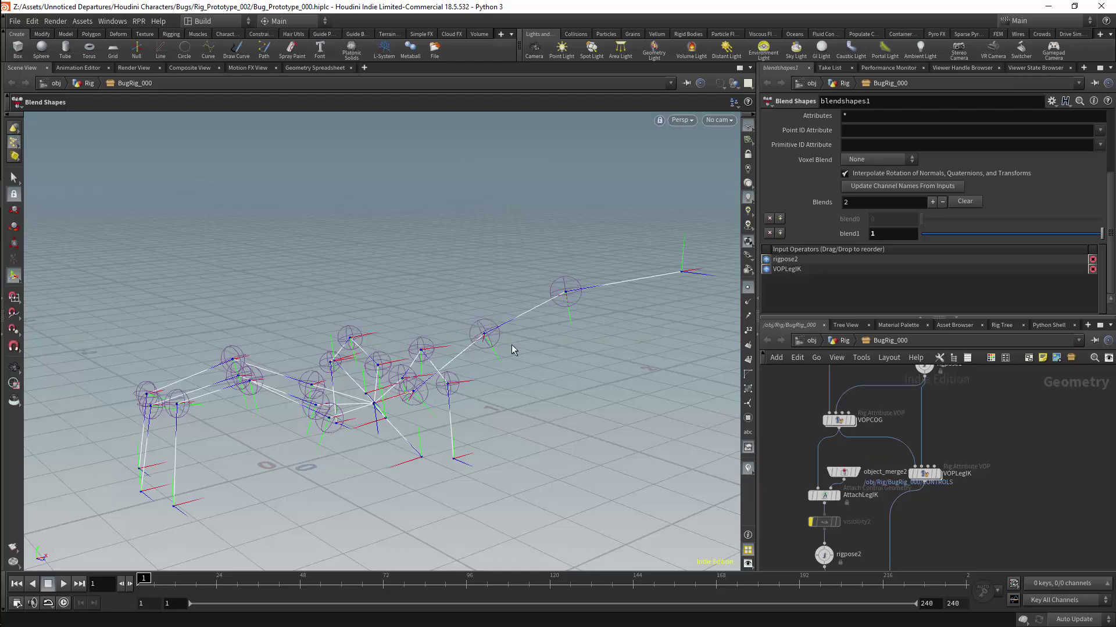
click(935, 473)
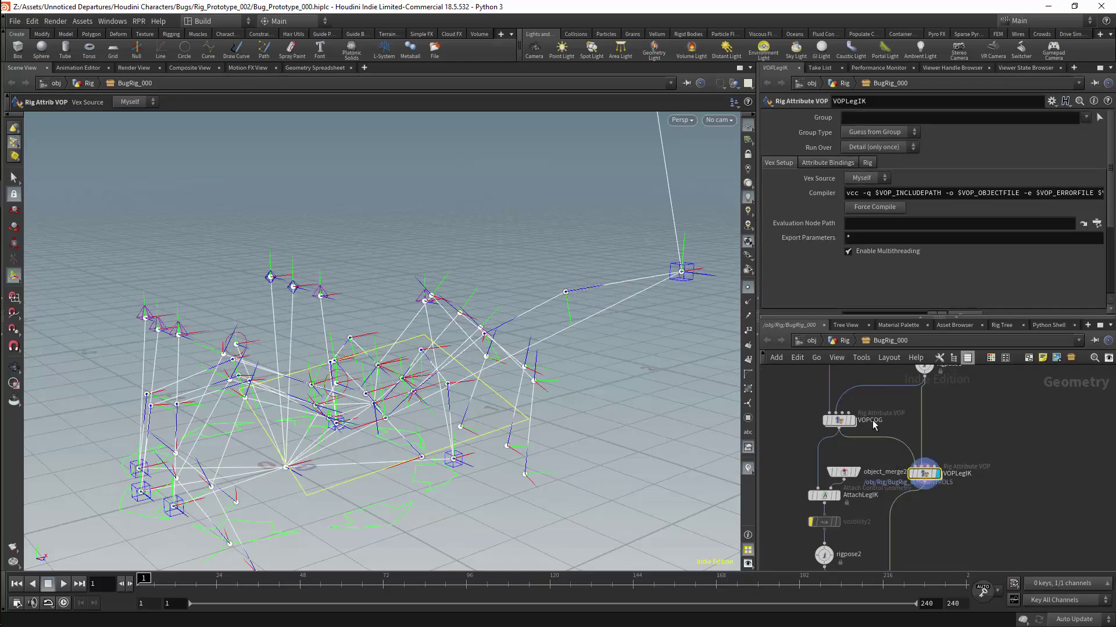
click(844, 419)
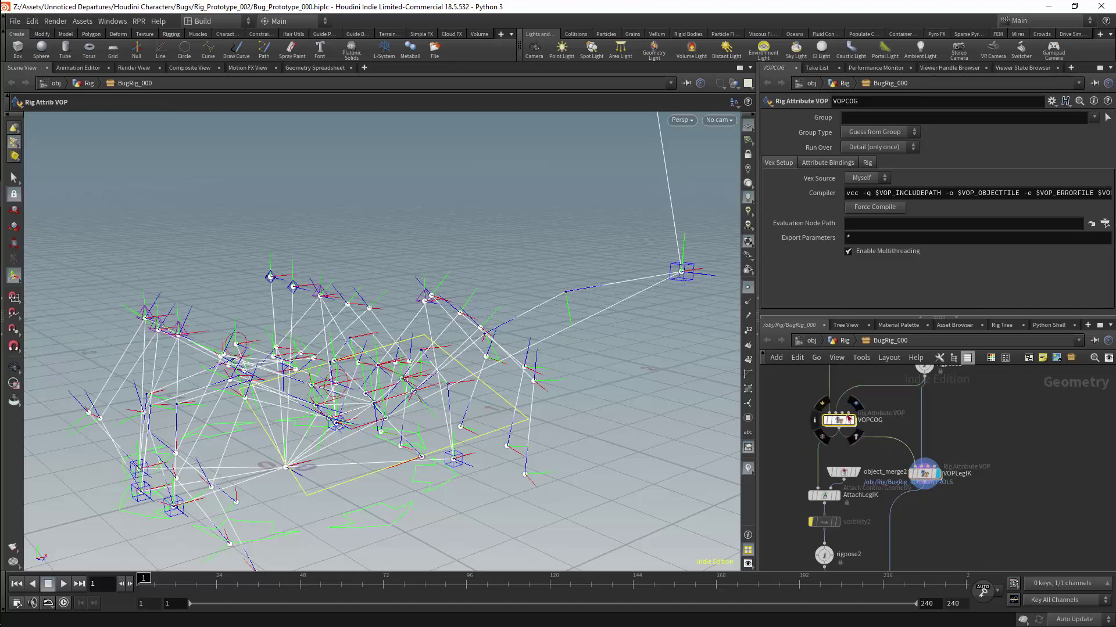
click(850, 420)
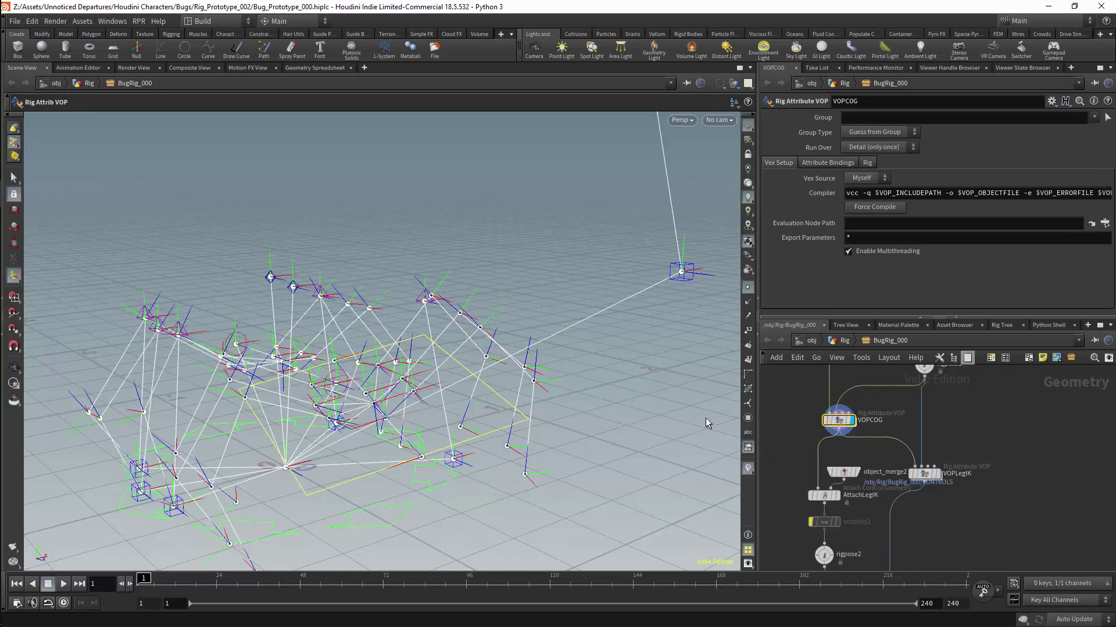
- Add a displayed Null node and feed it from VOPCOG, then from VOPLegIK, to compare joint orientations
key(Tab)
text(n)
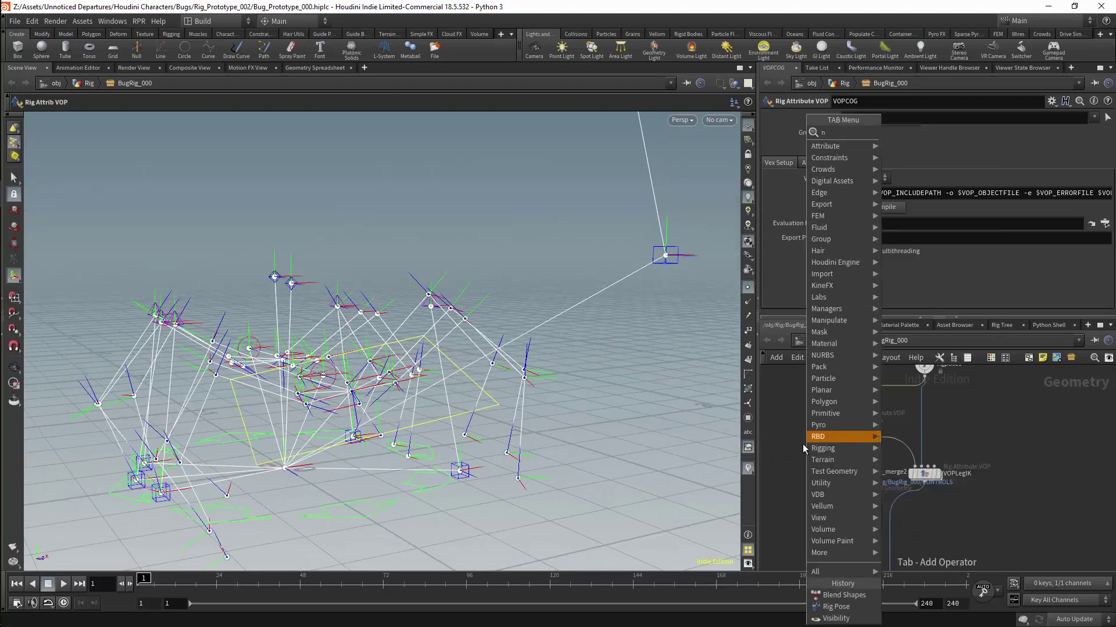
text(ull)
key(Return)
click(778, 459)
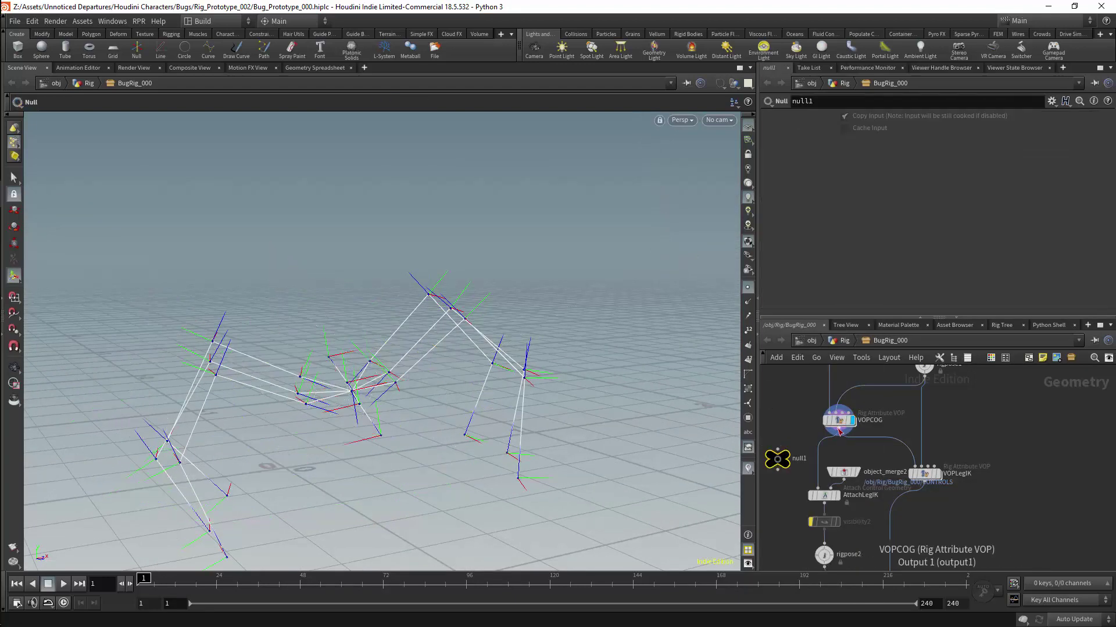
drag(838, 431, 778, 452)
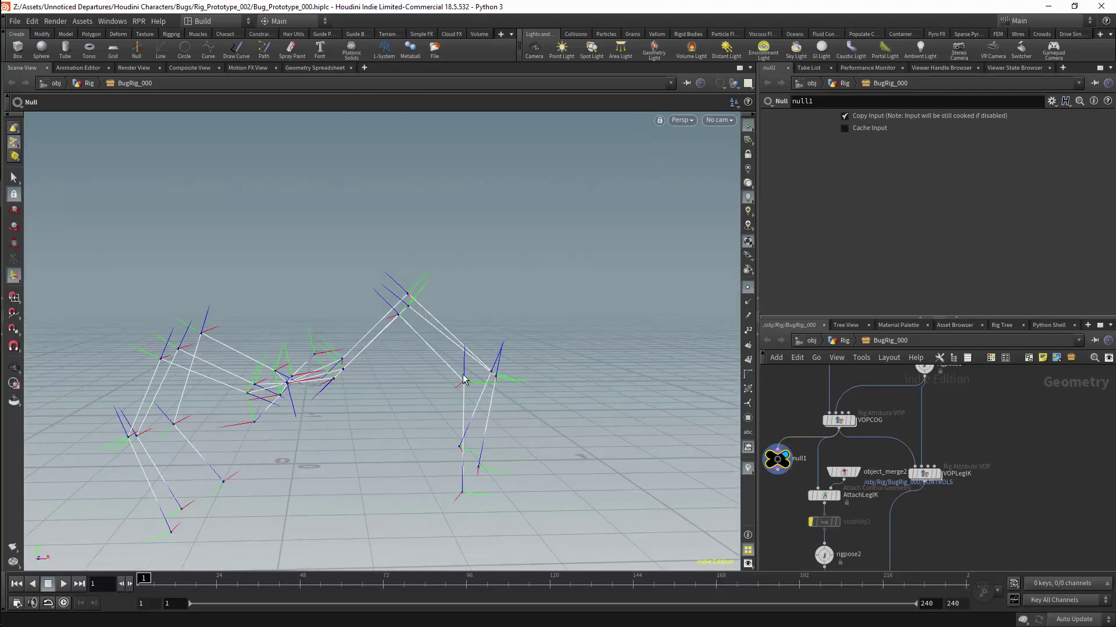
drag(922, 484, 780, 454)
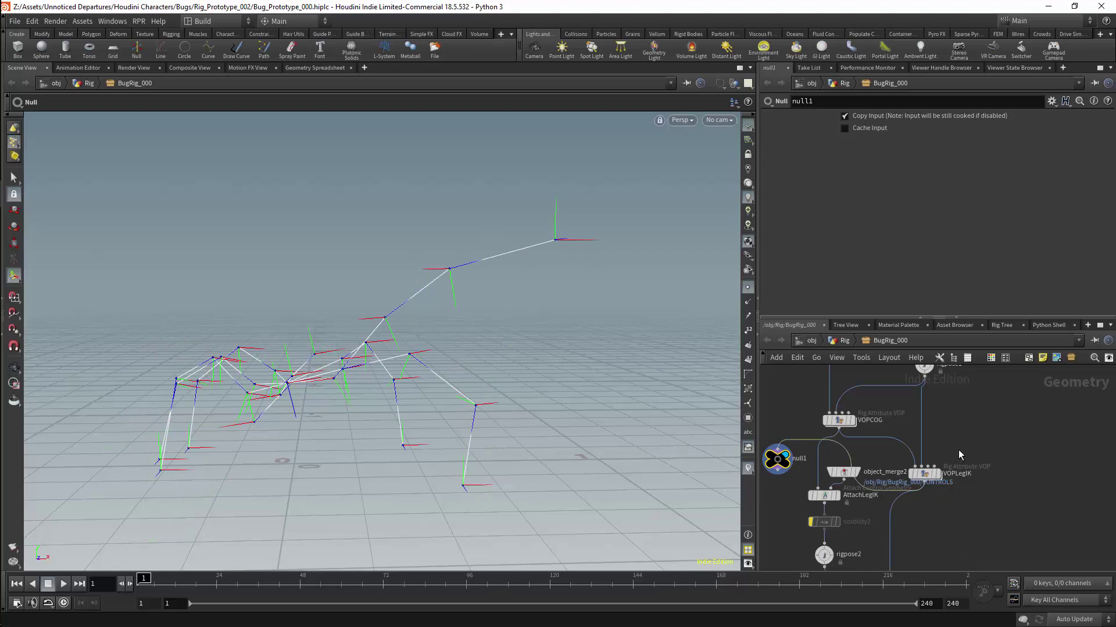
- Inside VOPLegIK, set solveik1's Look At Axis to -Z and Up Axis to Y, and return to the BugRig_000 network
middle_drag(960, 455, 963, 399)
click(928, 418)
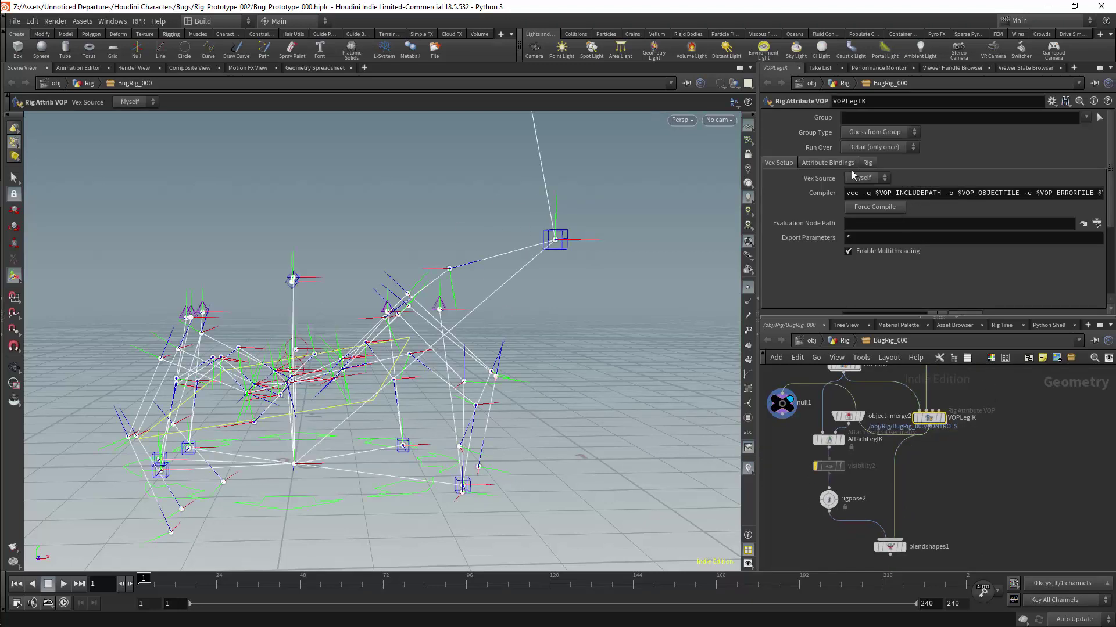
double_click(941, 414)
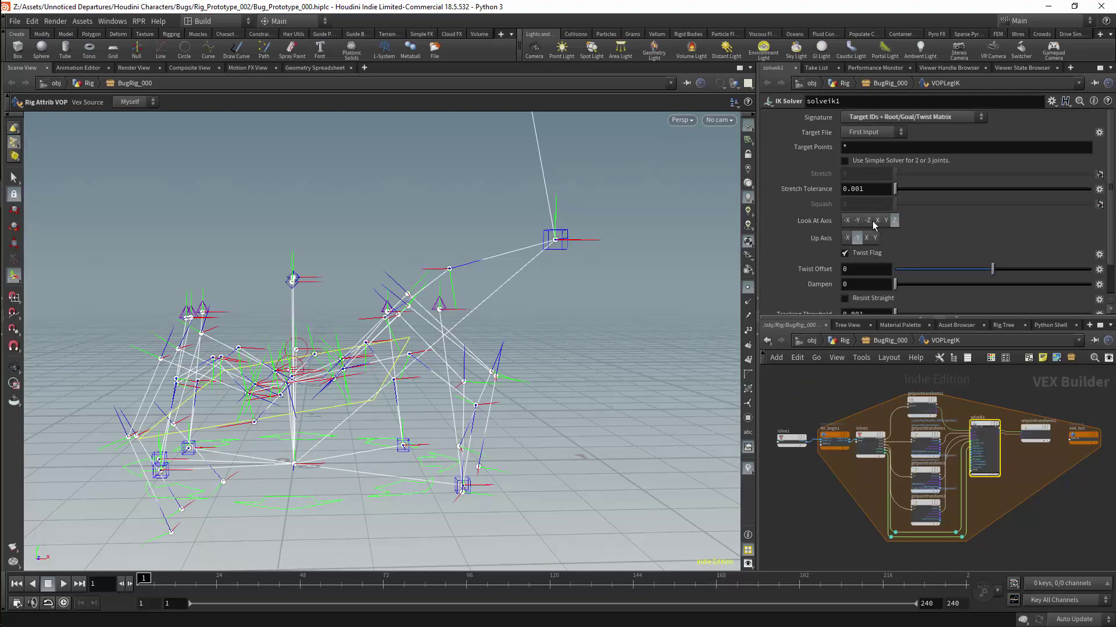
click(868, 220)
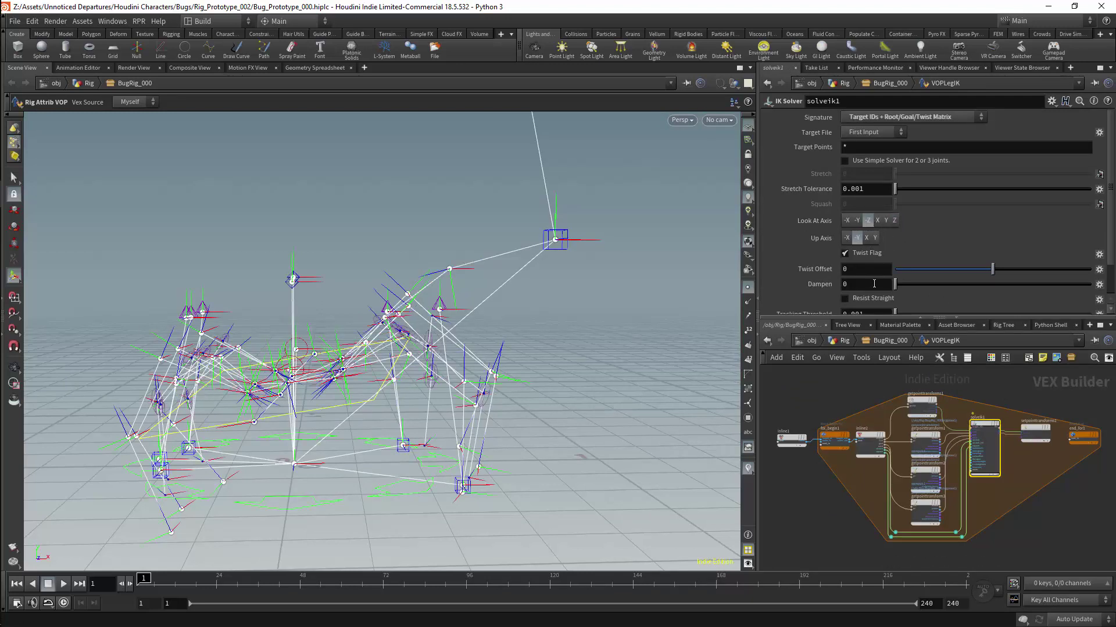
click(908, 341)
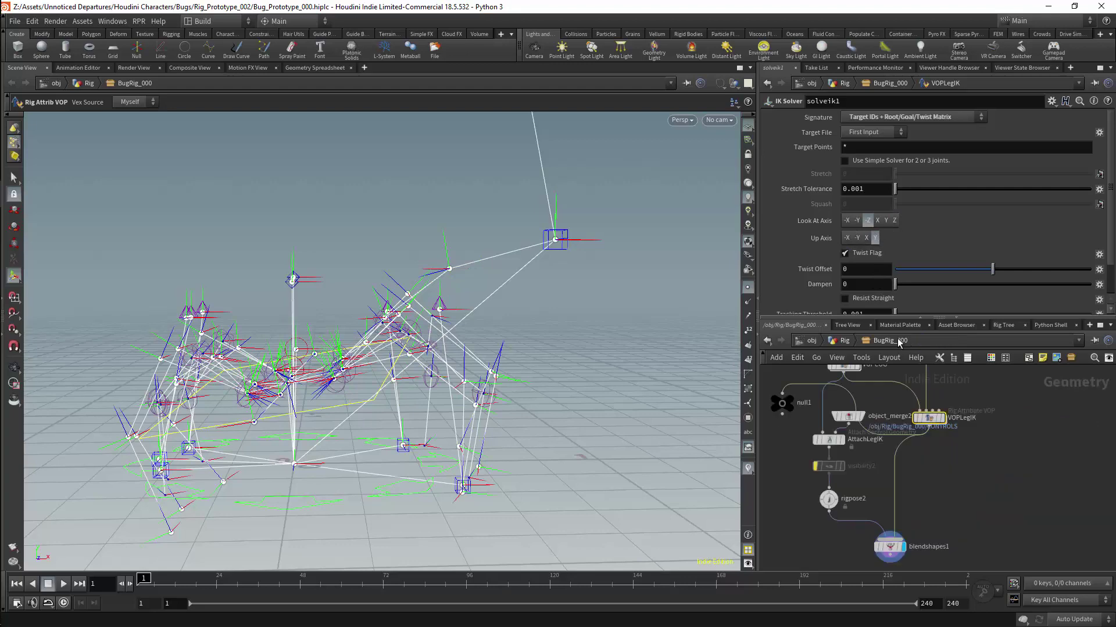
click(902, 343)
- Display blendshapes1, set blend1 to 0.569, and examine the blended leg pose up close
mouse_move(917, 369)
click(944, 498)
click(896, 548)
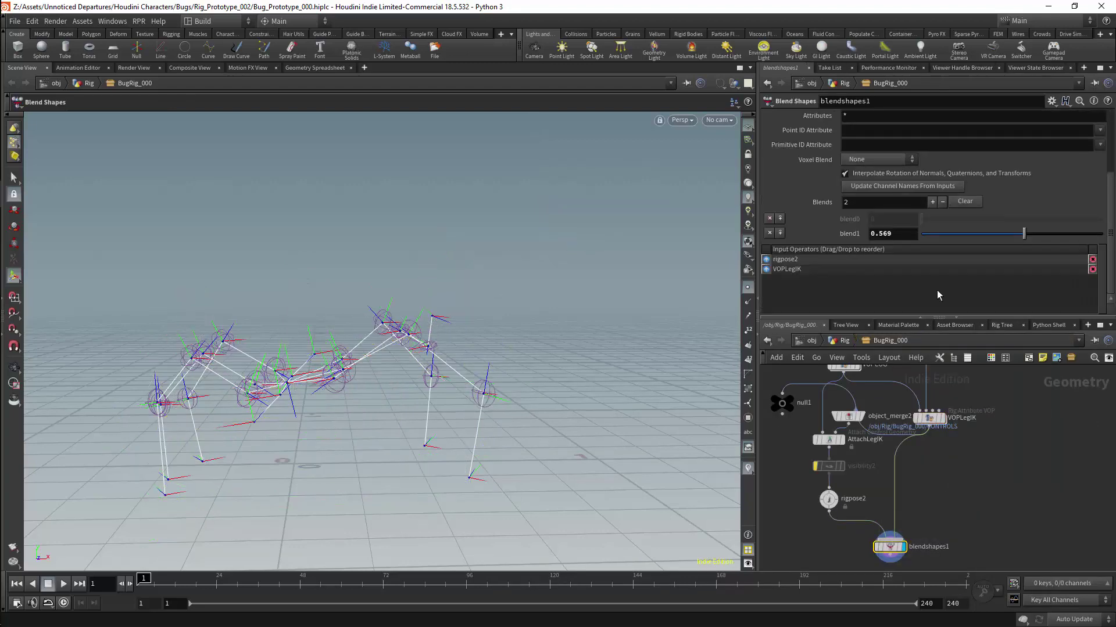
mouse_move(1020, 233)
mouse_down()
mouse_move(1002, 235)
mouse_move(1101, 234)
mouse_move(968, 235)
mouse_move(1110, 230)
mouse_move(967, 233)
mouse_move(1095, 229)
mouse_move(1081, 217)
mouse_move(968, 234)
mouse_move(1089, 238)
mouse_move(967, 234)
mouse_move(1111, 251)
mouse_move(979, 233)
mouse_move(1024, 233)
mouse_up()
key(Escape)
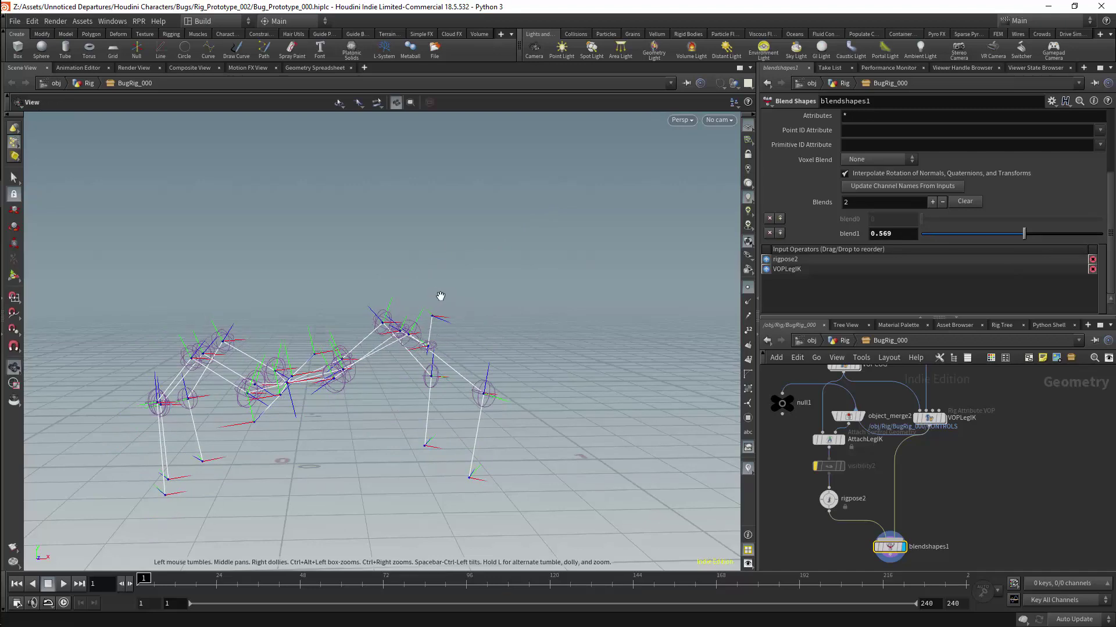
drag(438, 298, 500, 337)
alt+right_drag(500, 337, 569, 257)
- Add a Skeleton Blend node fed by rigpose2 and VOPLegIK, and display its result
middle_drag(960, 492, 965, 456)
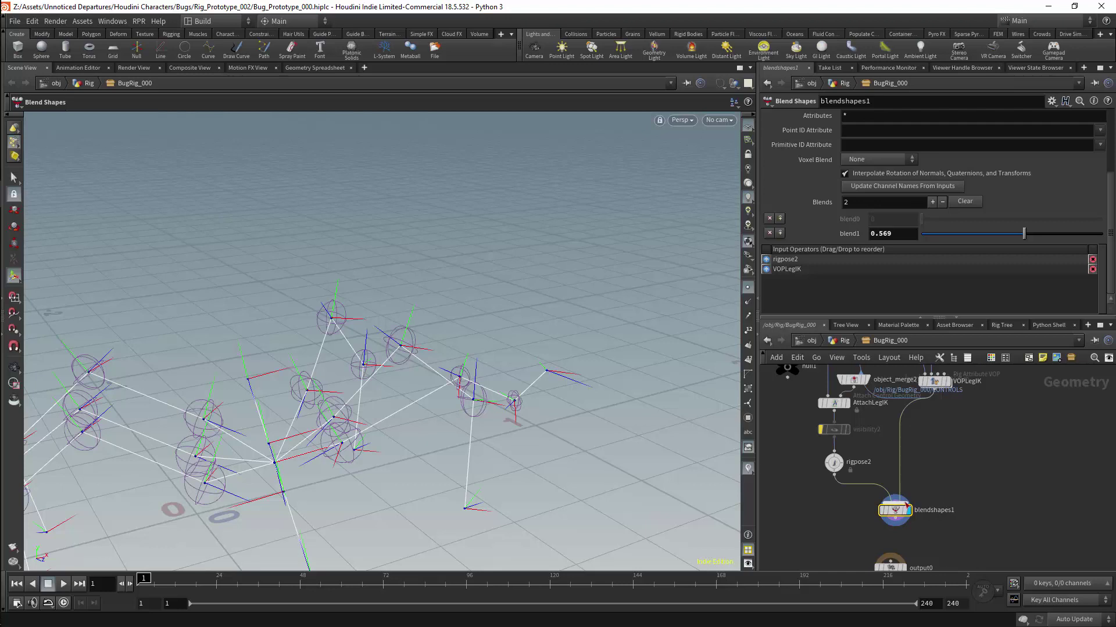
key(Tab)
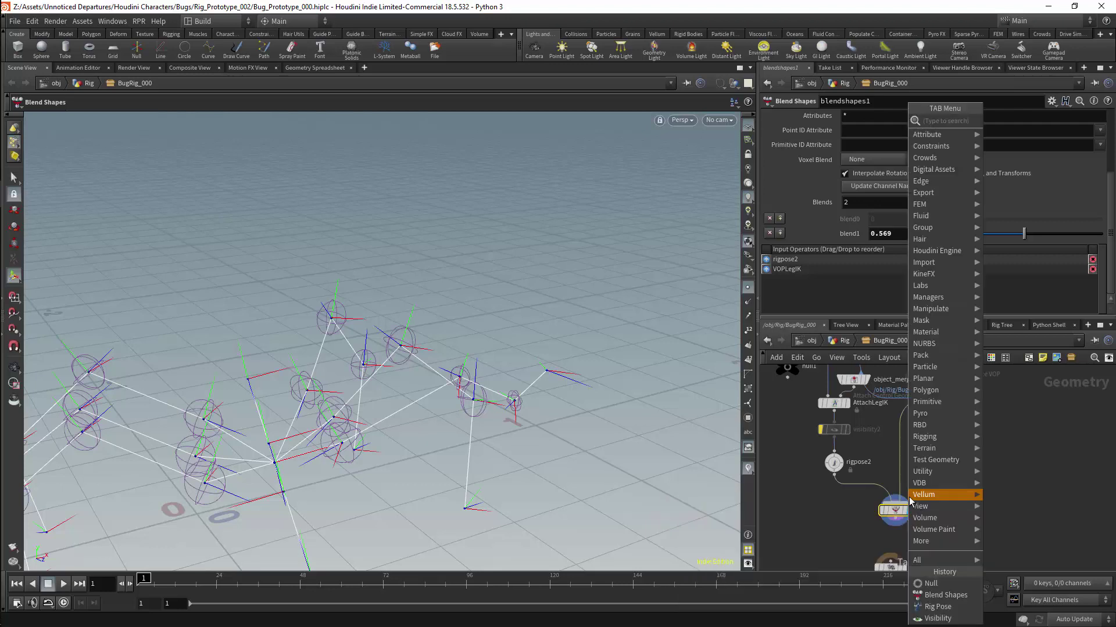
text(skel)
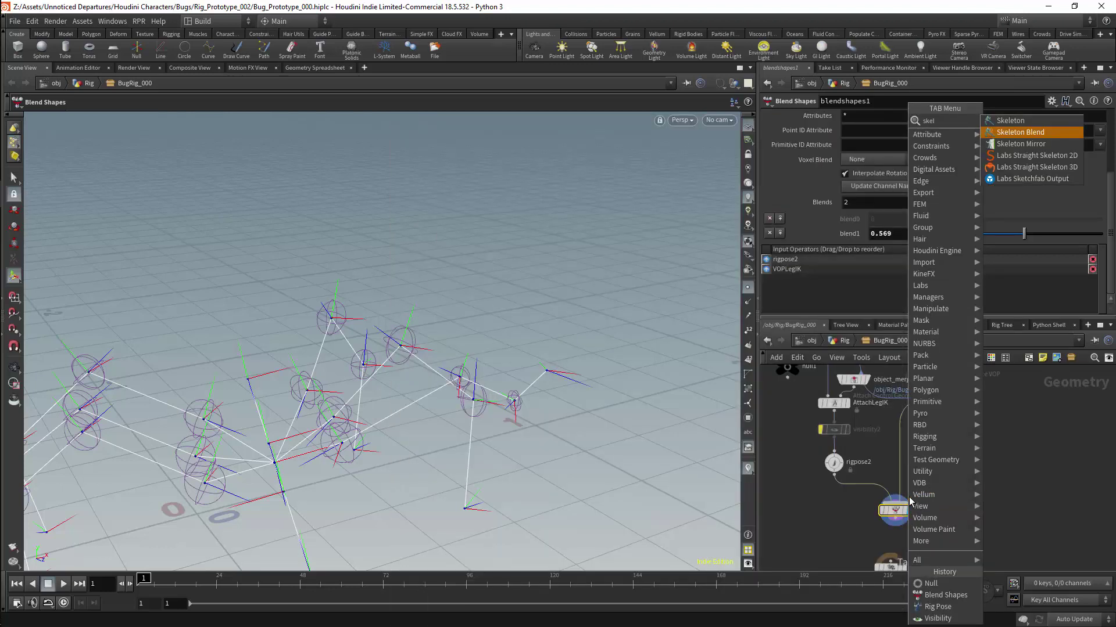
key(Return)
click(939, 494)
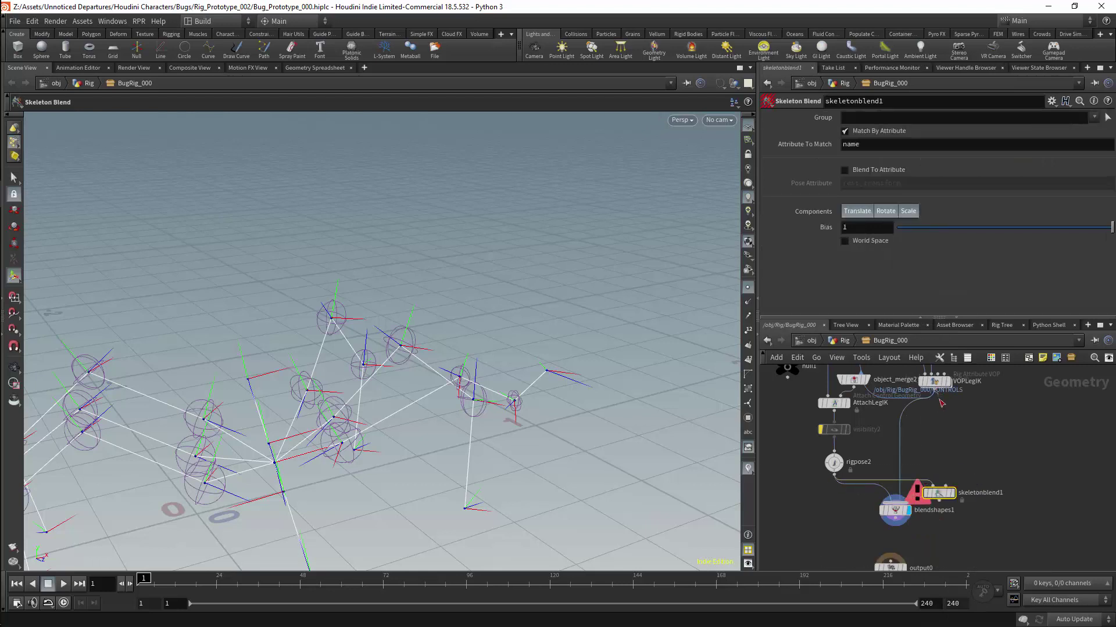
drag(938, 400, 932, 503)
click(951, 493)
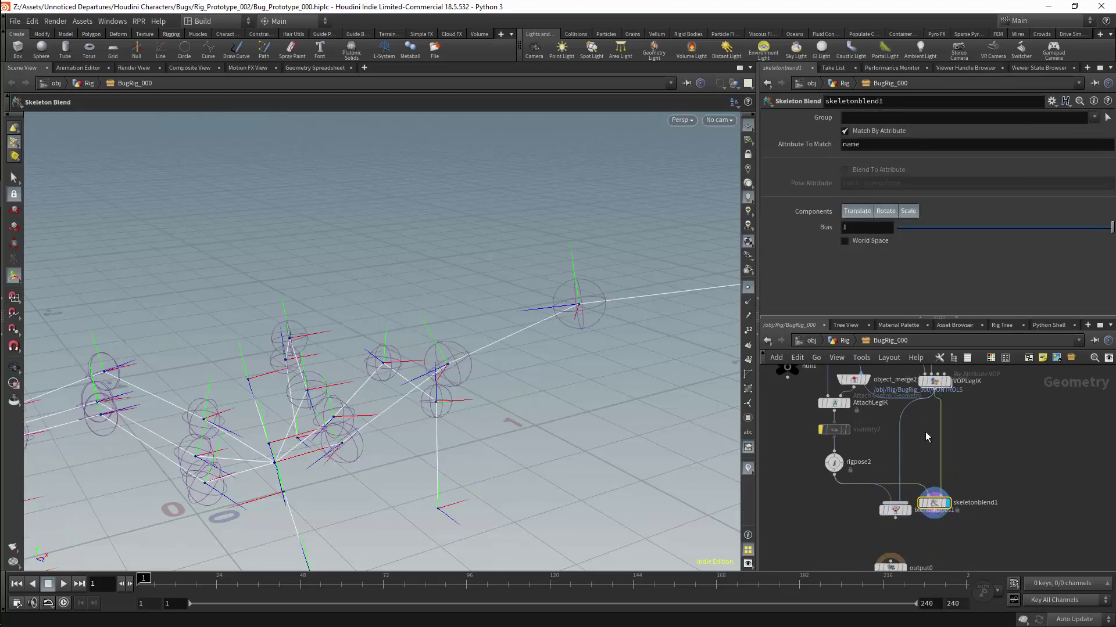
- Test skeletonblend1's bias up to 1, enable World Space, and examine the blended leg pose from several angles
drag(1083, 227, 1113, 228)
key(Escape)
drag(506, 286, 478, 284)
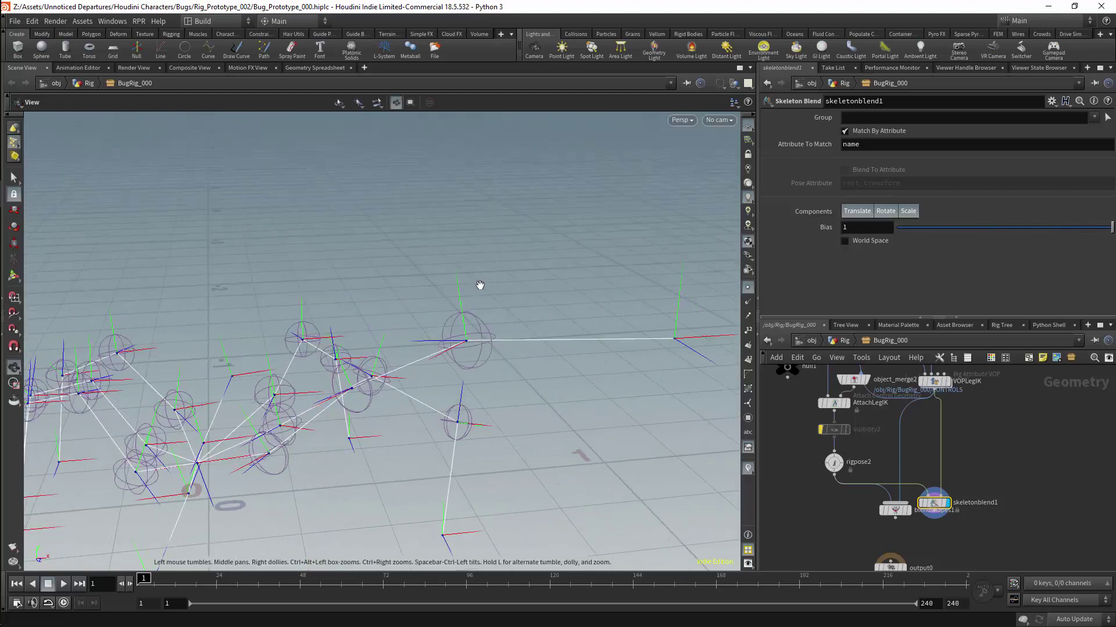
right_drag(478, 284, 364, 370)
drag(444, 330, 455, 338)
key(Return)
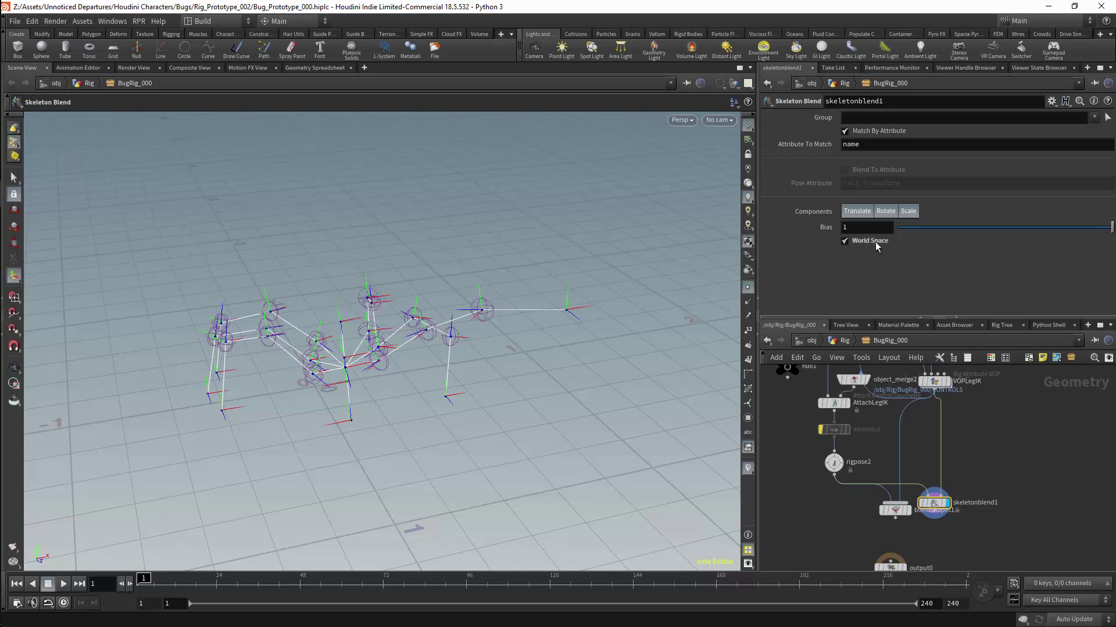
mouse_move(1111, 228)
mouse_down()
mouse_move(877, 228)
mouse_move(1111, 227)
mouse_up()
middle_drag(989, 474, 1007, 468)
drag(957, 499, 957, 507)
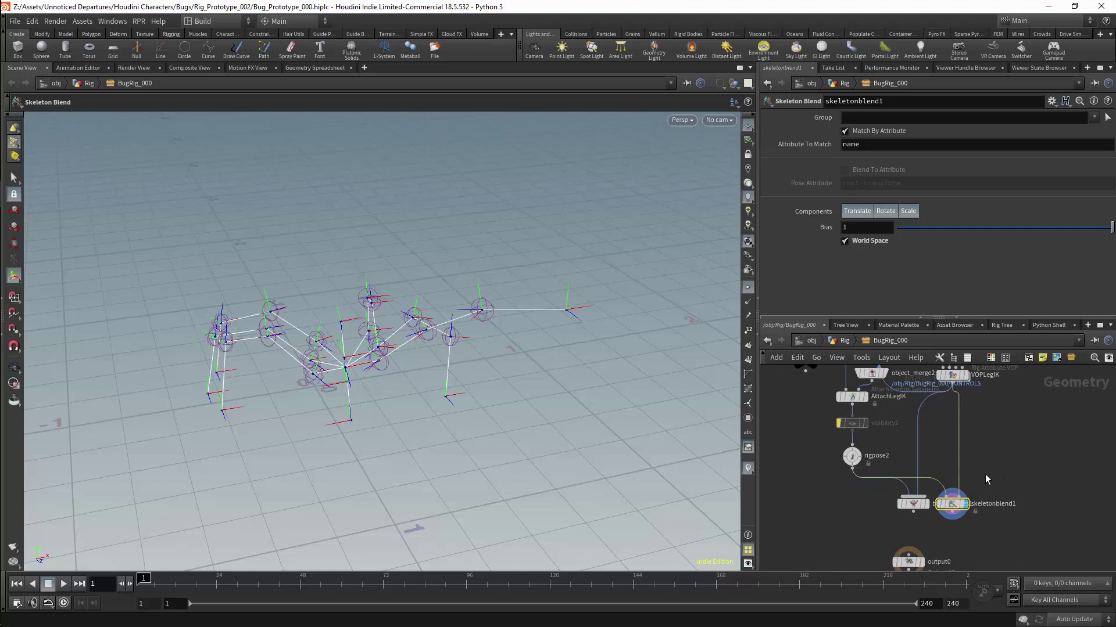
- Delete the blendshapes1 and skeletonblend1 nodes, along with the unneeded null1 node
drag(971, 481, 904, 528)
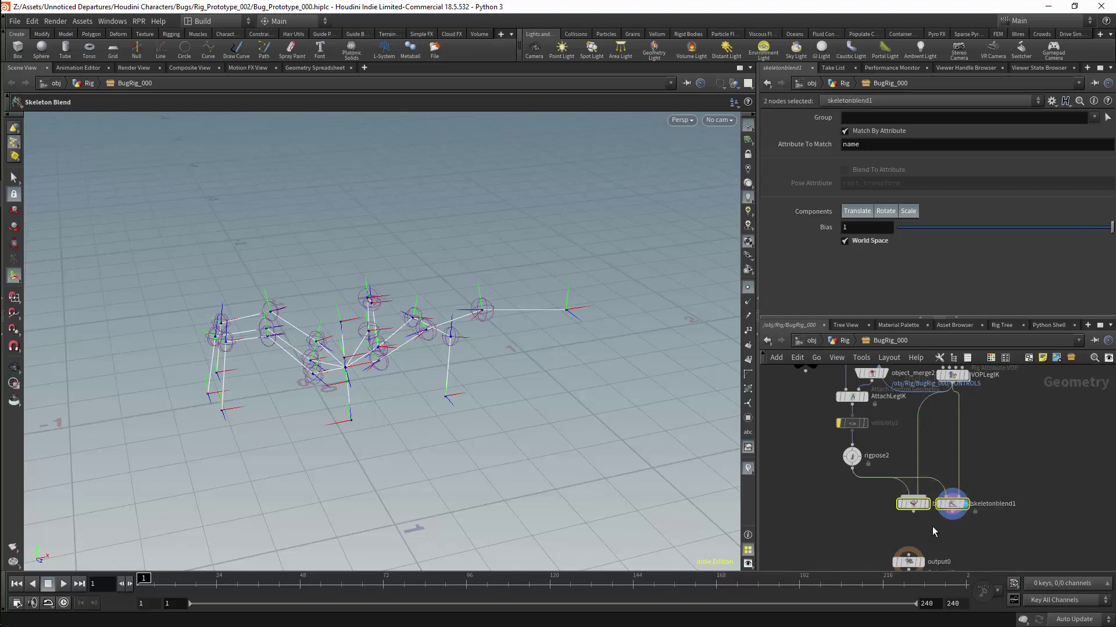
key(Delete)
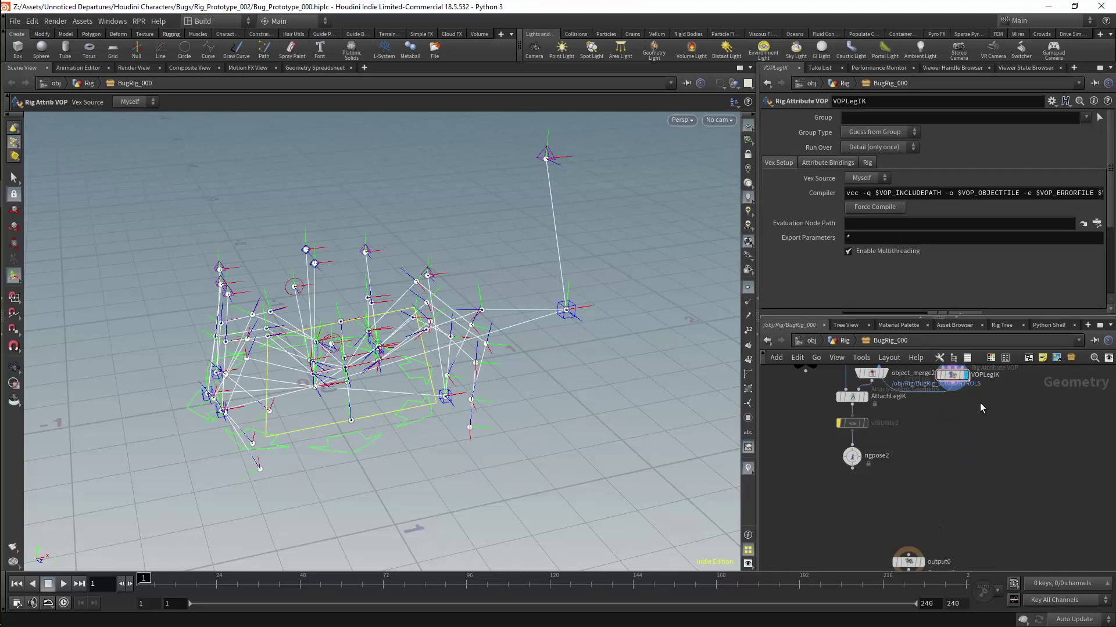
middle_drag(980, 424, 999, 464)
click(824, 400)
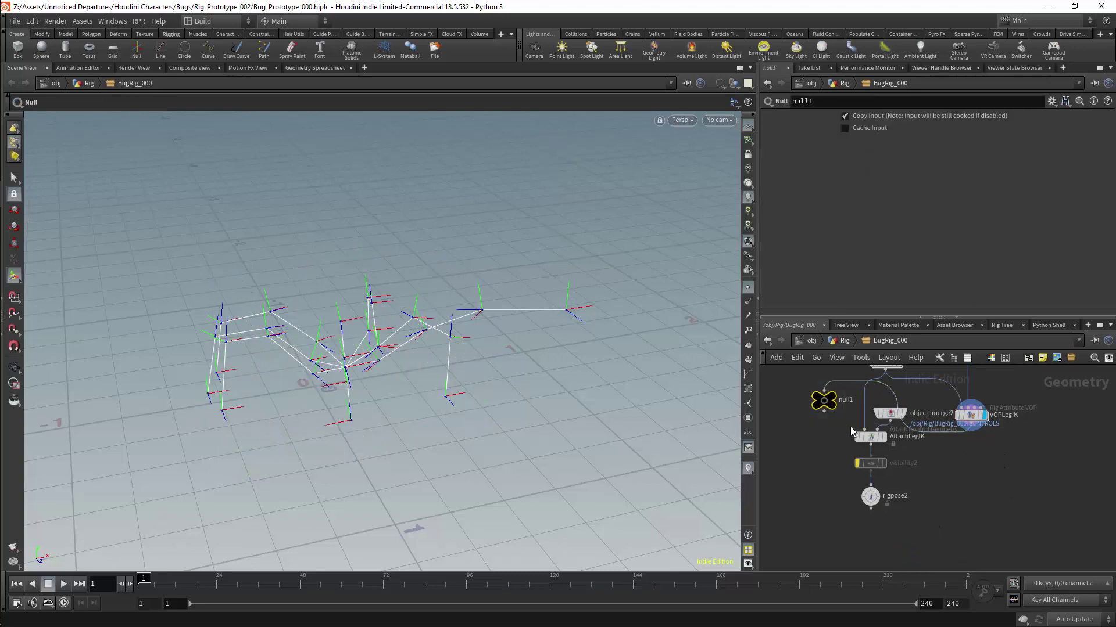
key(Delete)
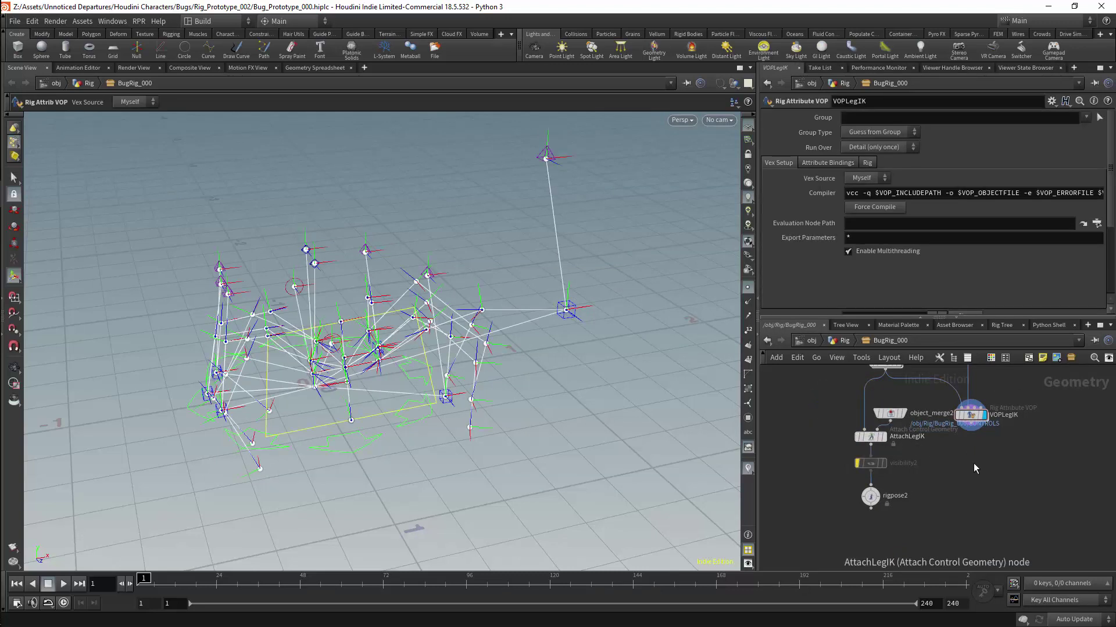
scroll(974, 463, down, 2)
scroll(932, 487, up, 2)
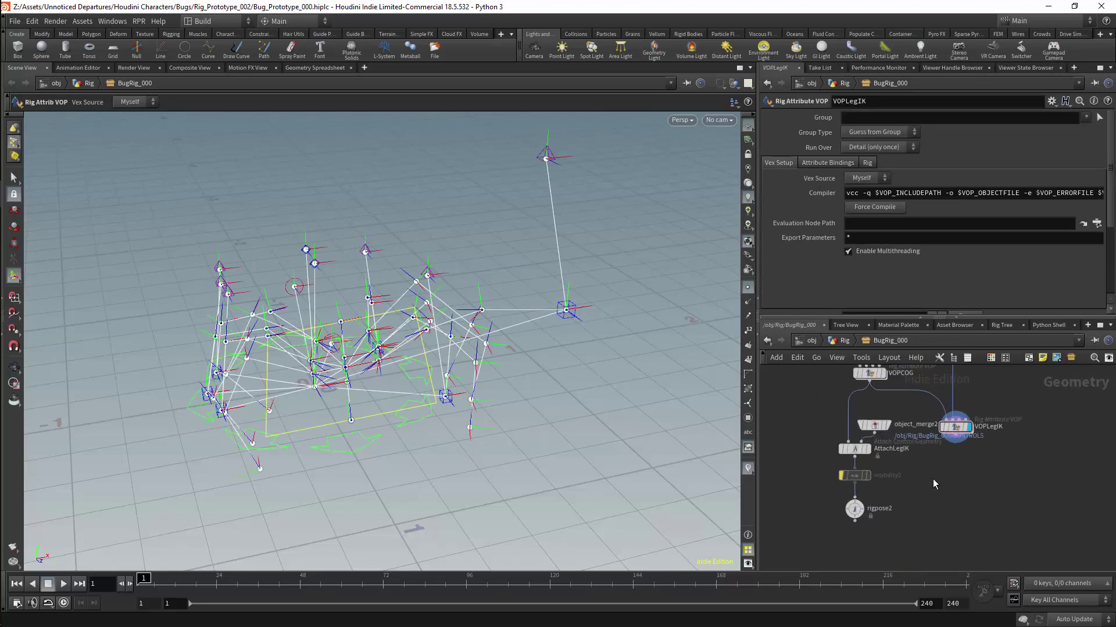
- Add a Rig Attribute VOP node with rigpose2 as its first input and VOPLegIK as its second, and display it
key(Tab)
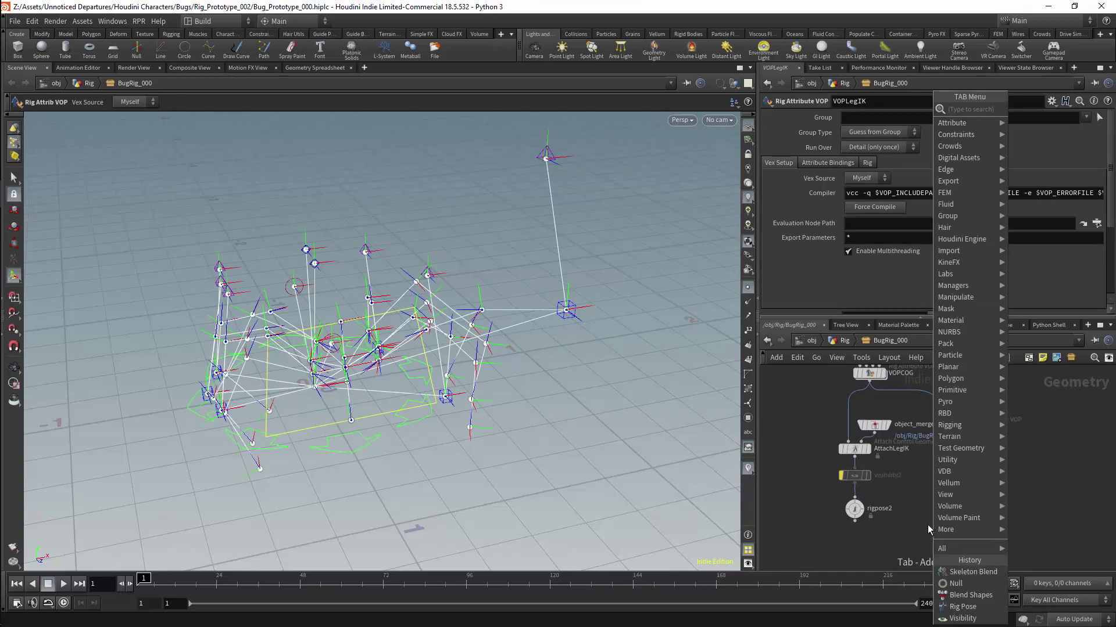
text(vop)
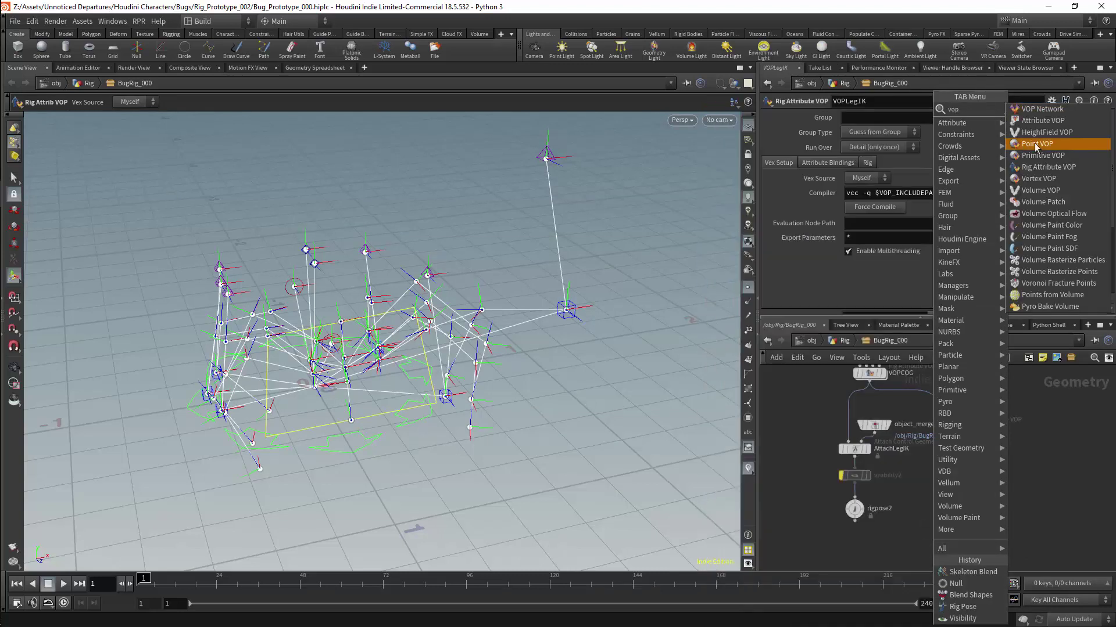
click(1044, 169)
click(947, 543)
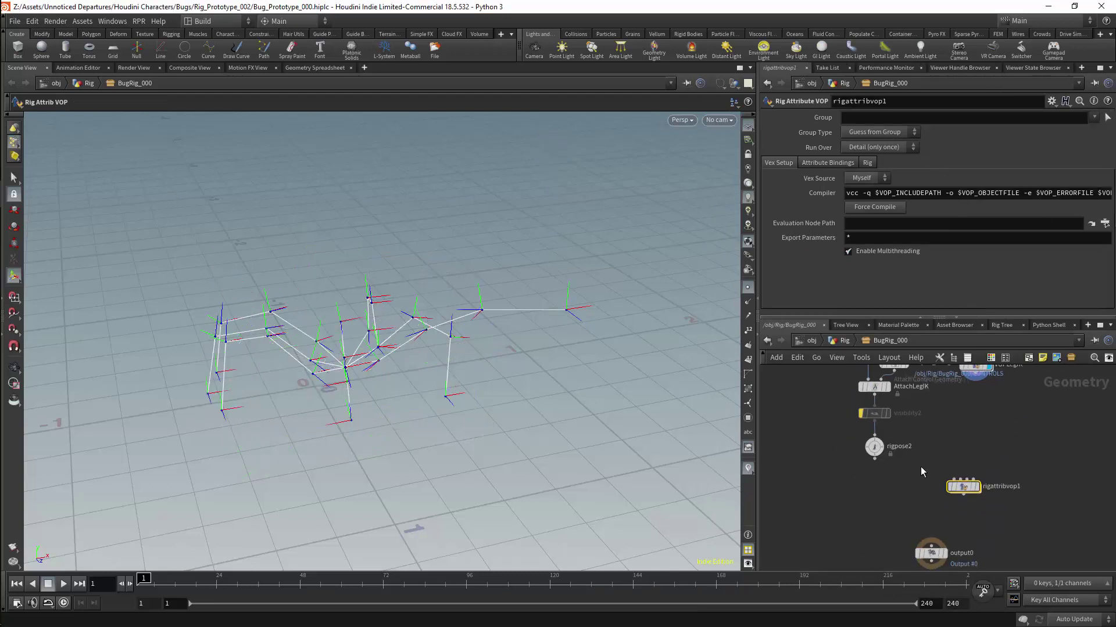
drag(877, 465, 963, 480)
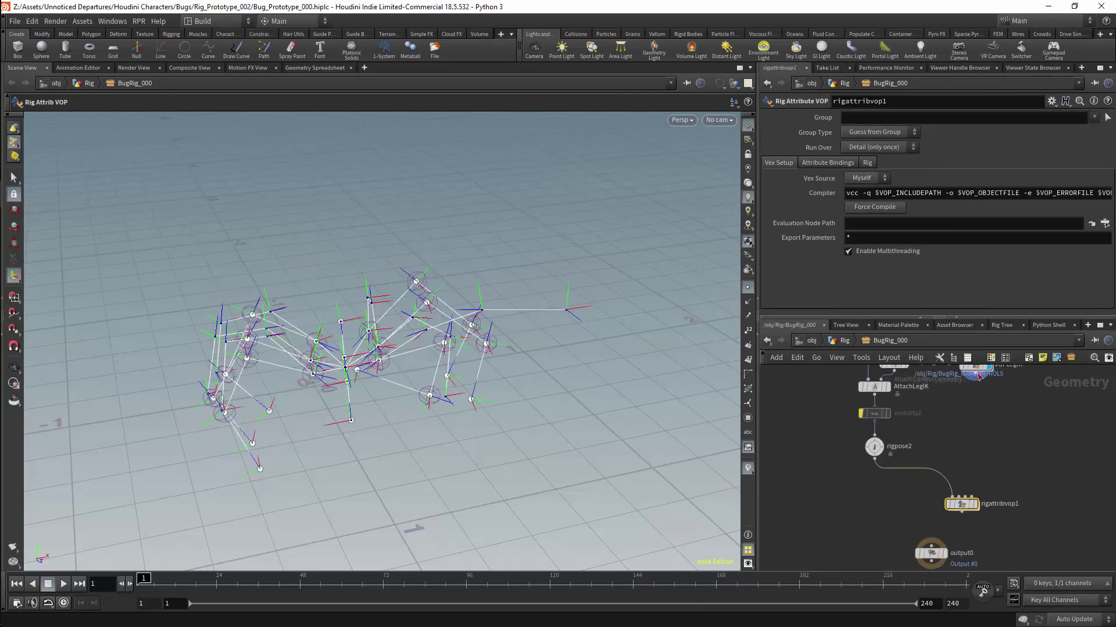
drag(979, 378, 975, 504)
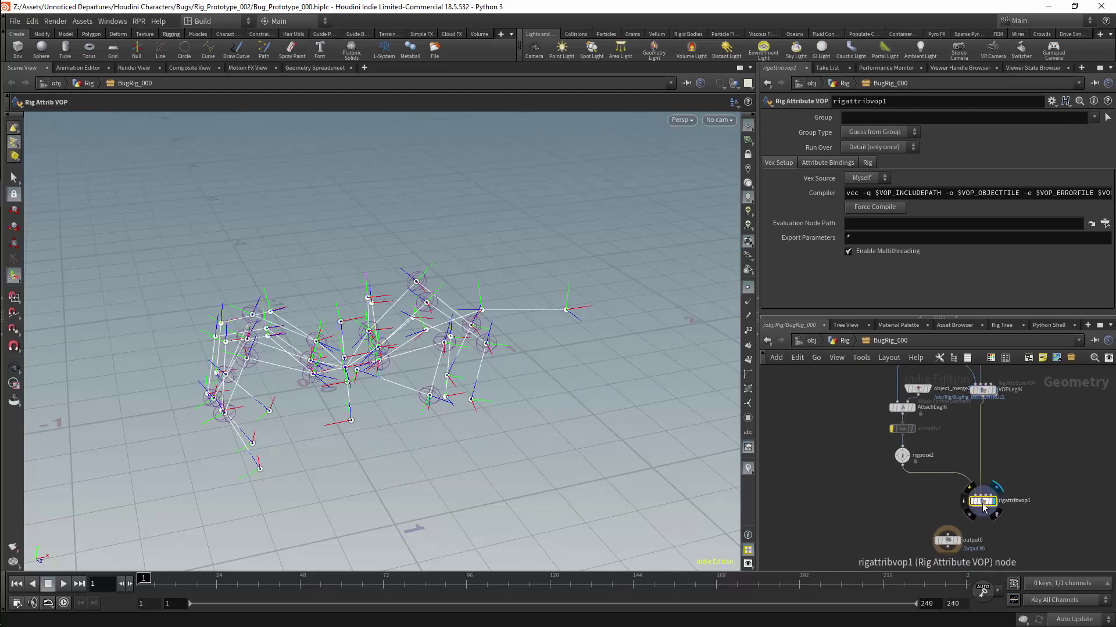
- Inside rigattribvop1, add a Set Point Transforms node
double_click(987, 507)
key(Tab)
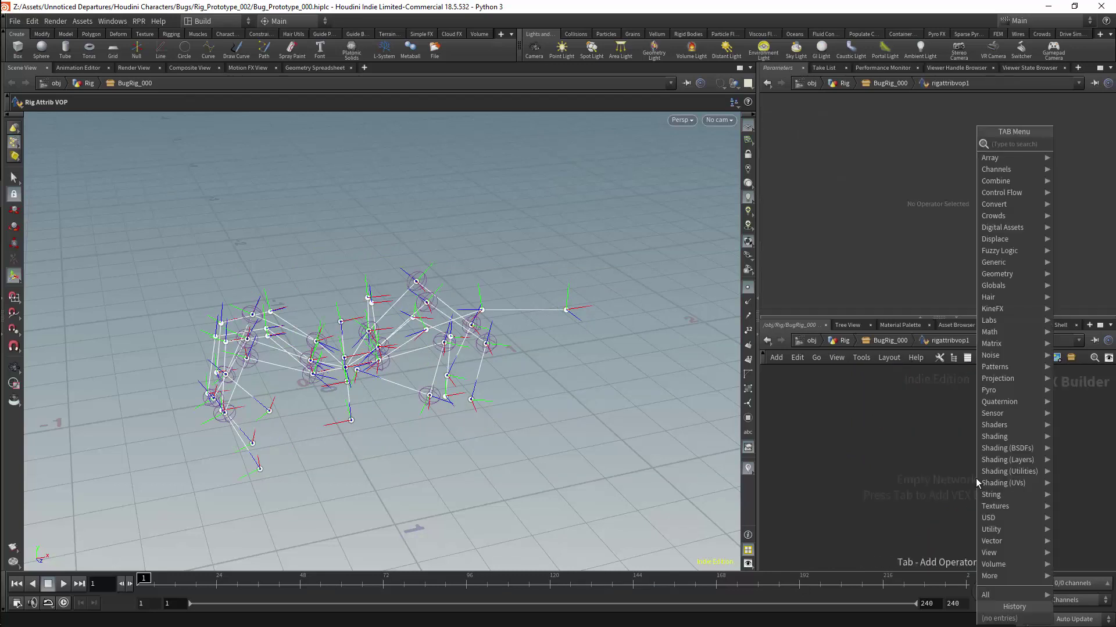
text(set)
click(954, 308)
click(988, 479)
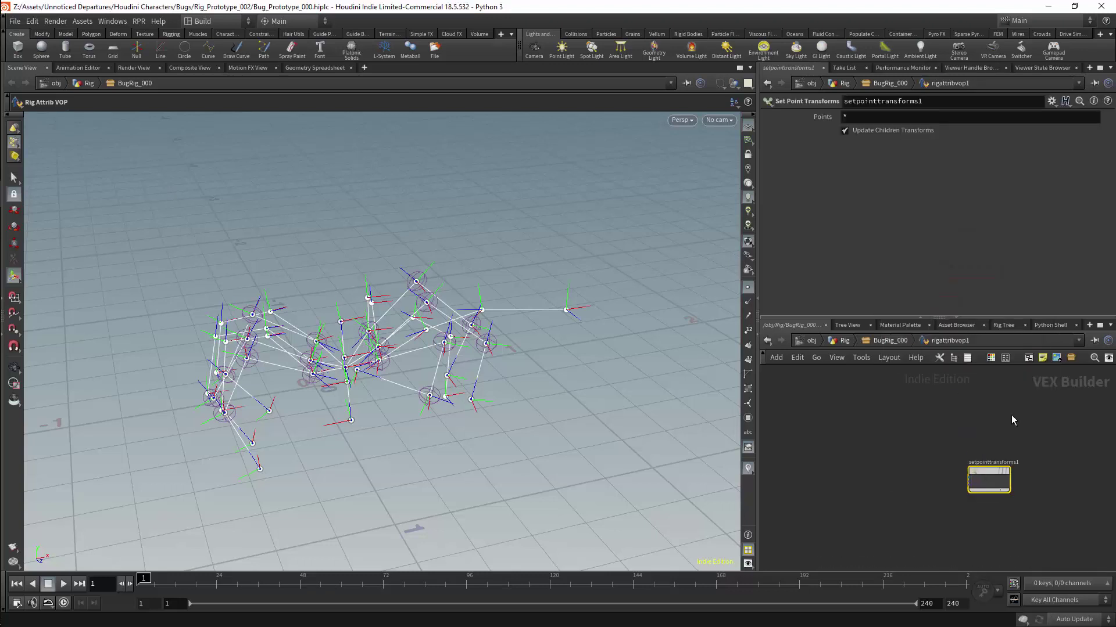
- Add a Get Point Transforms node and set its Group to * so it reads all points
key(Tab)
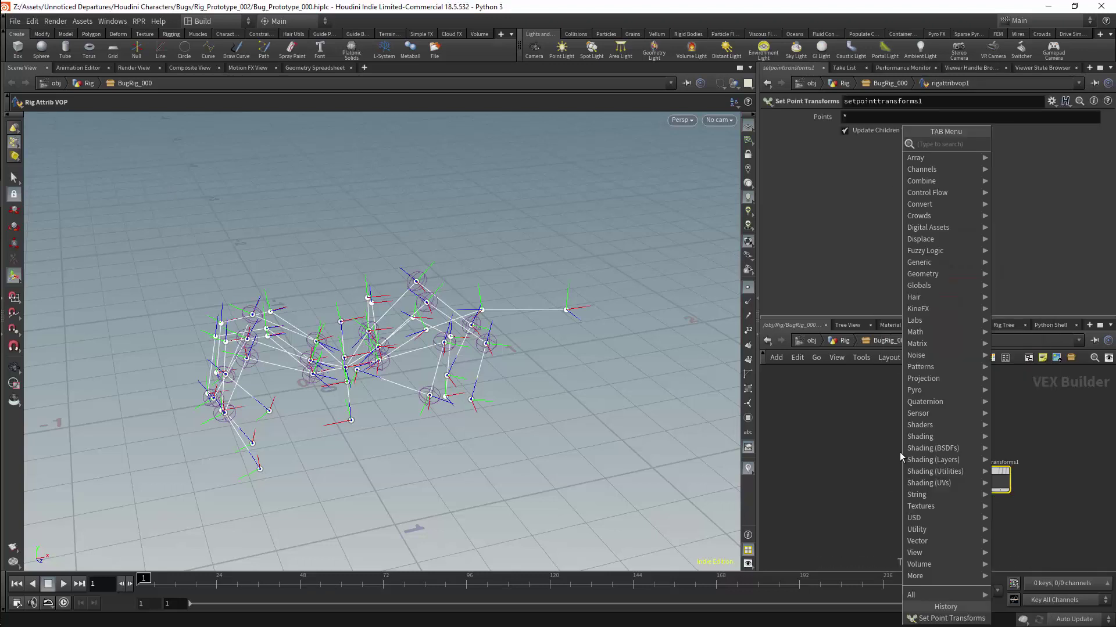
text(get)
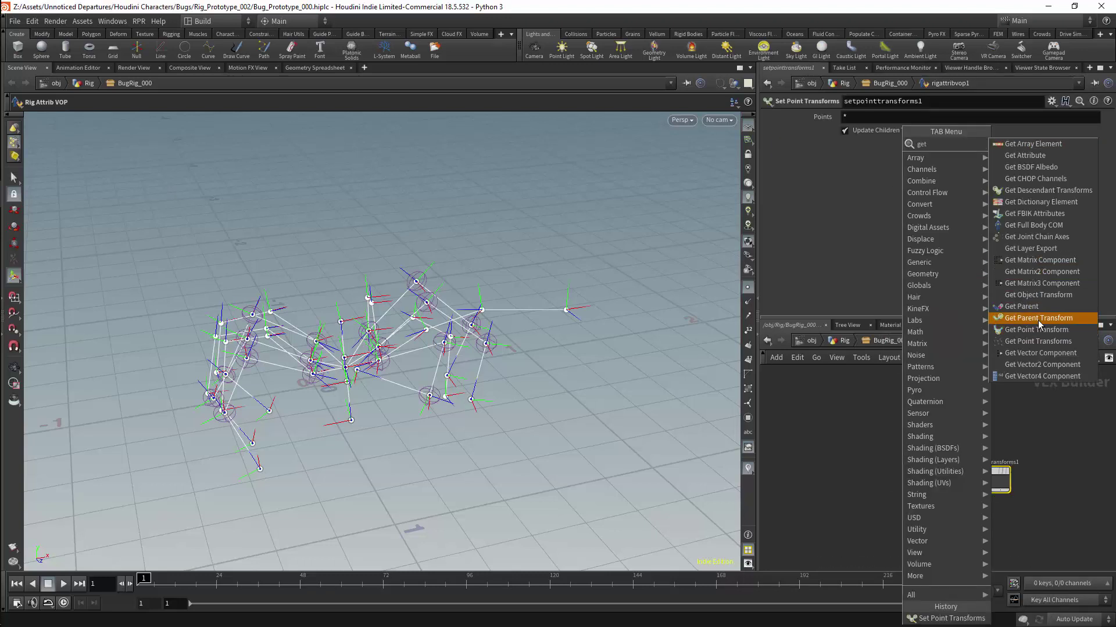
click(1037, 341)
click(877, 435)
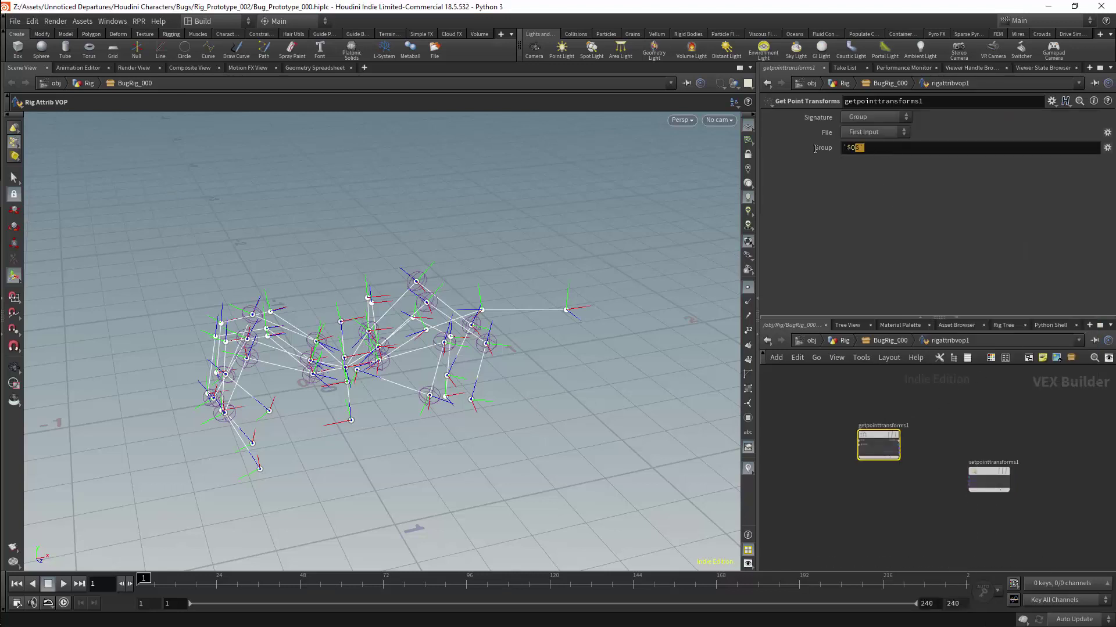
text(*)
key(Return)
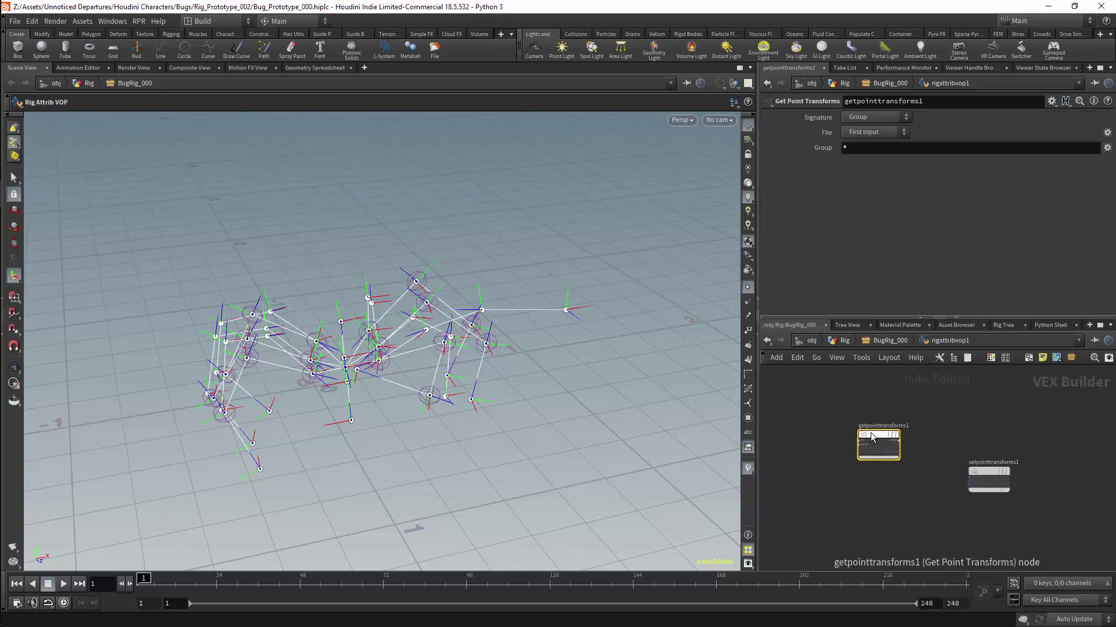
- Duplicate getpointtransforms1 with File set to Second Input, and connect the original node's points output to setpointtransforms1
alt+drag(869, 437, 876, 492)
click(876, 132)
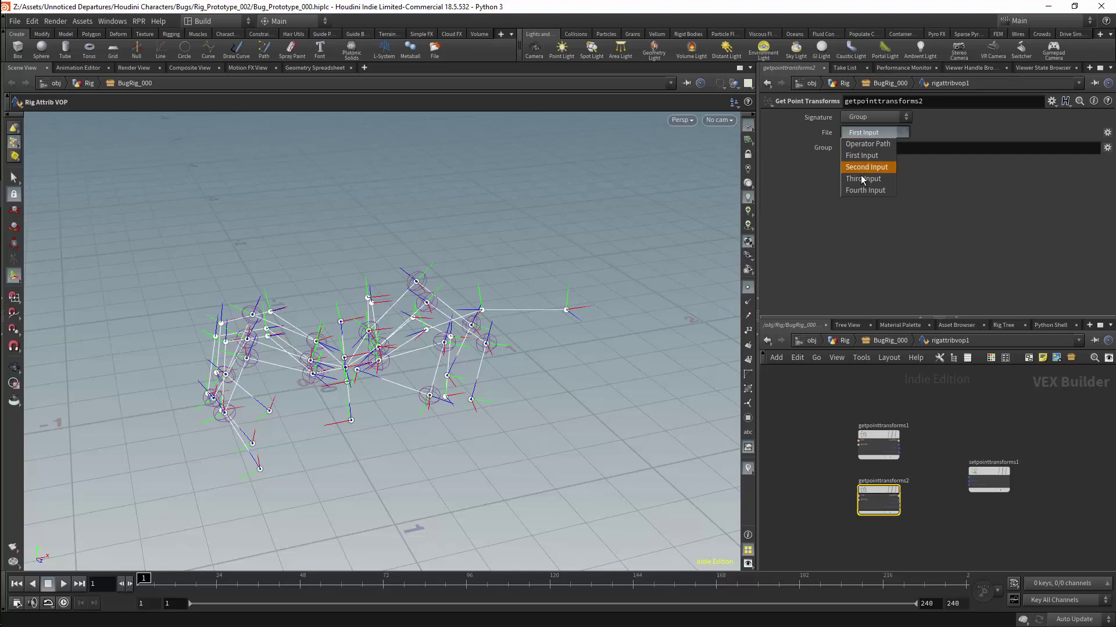
click(866, 167)
scroll(926, 479, up, 5)
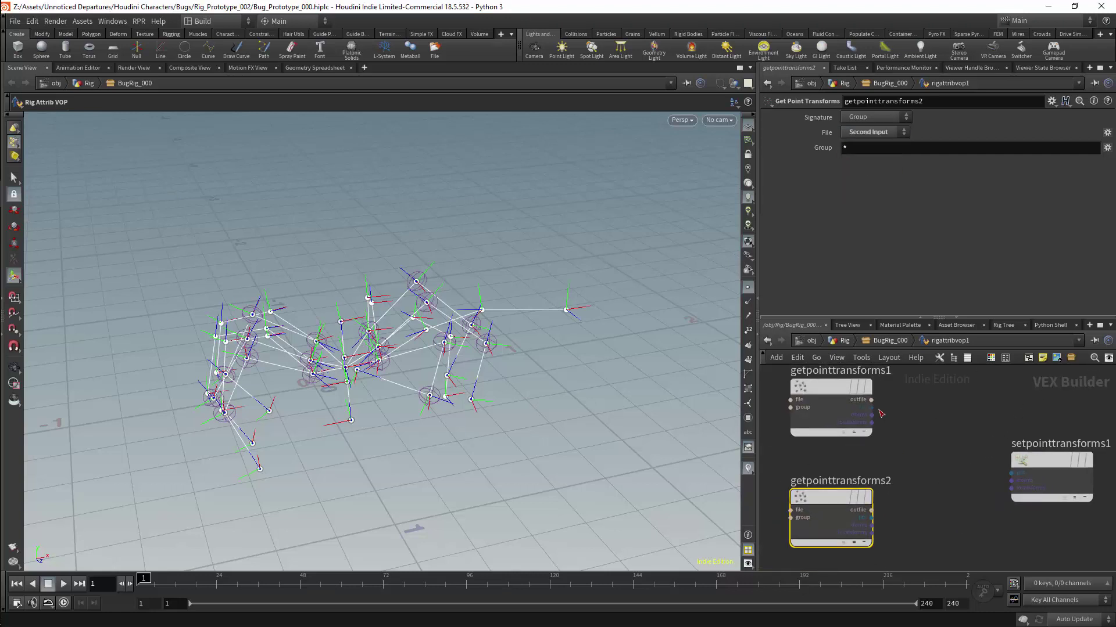
drag(872, 408, 1011, 473)
- Add a Blend Transforms node that takes getpointtransforms1's transforms as its first input and outputs to setpointtransforms1's world transforms
middle_drag(873, 444, 910, 425)
key(Tab)
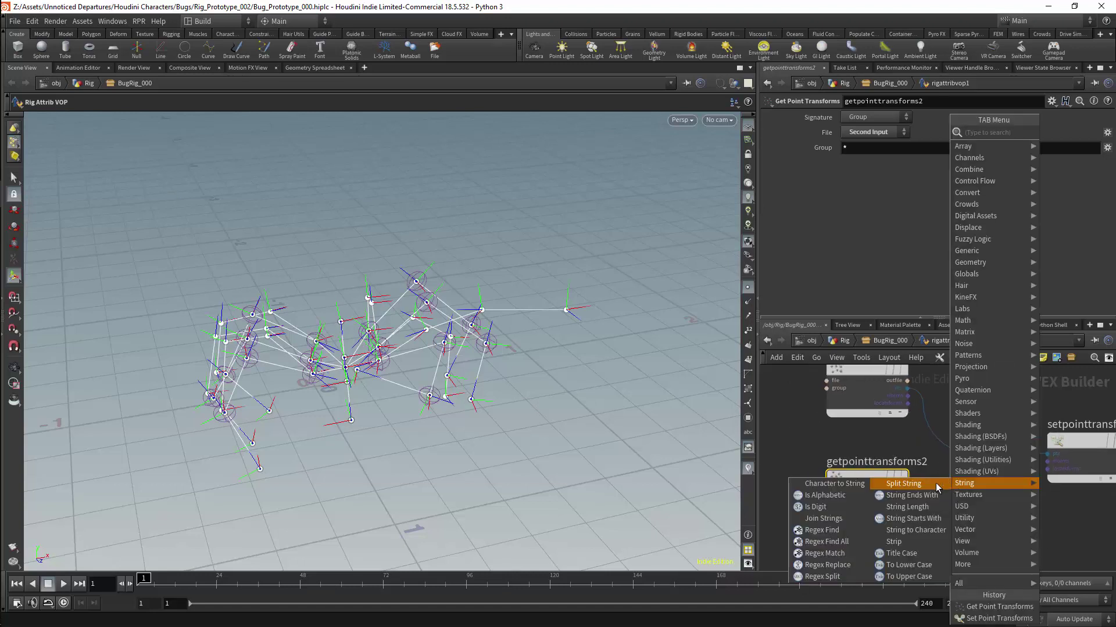
text(blend)
click(912, 144)
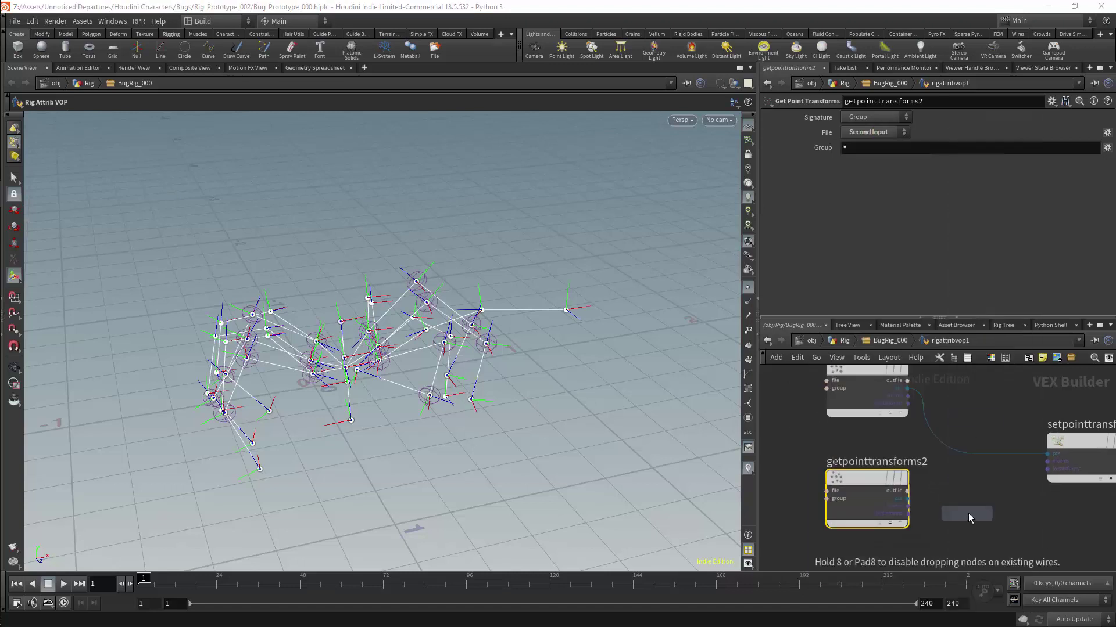
click(968, 513)
drag(1016, 503, 1045, 461)
drag(979, 489, 984, 478)
drag(919, 446, 935, 491)
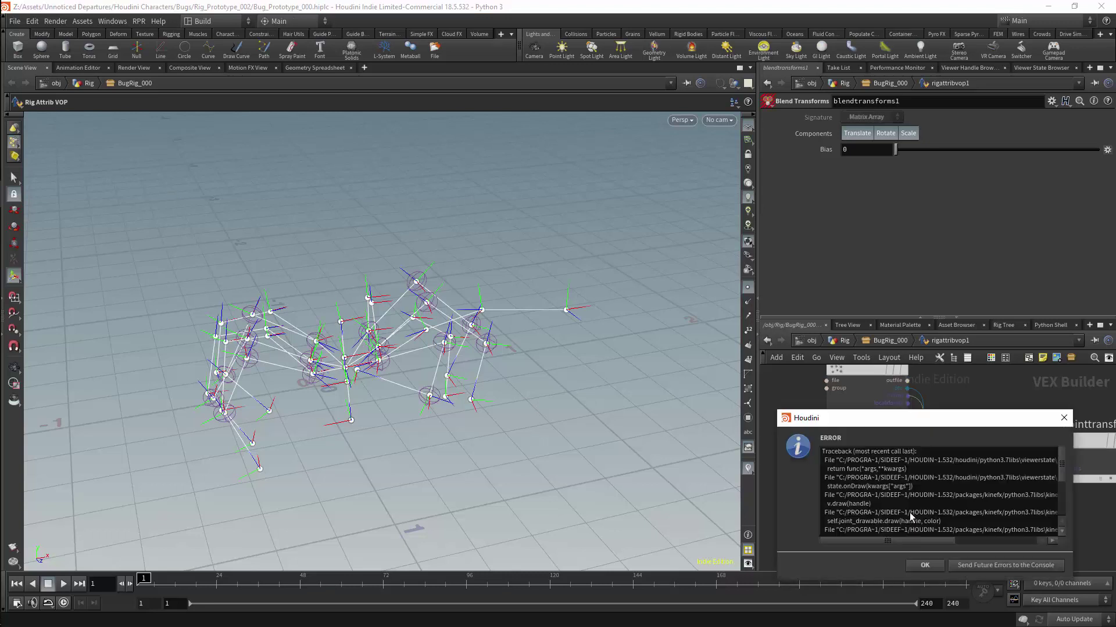
click(972, 564)
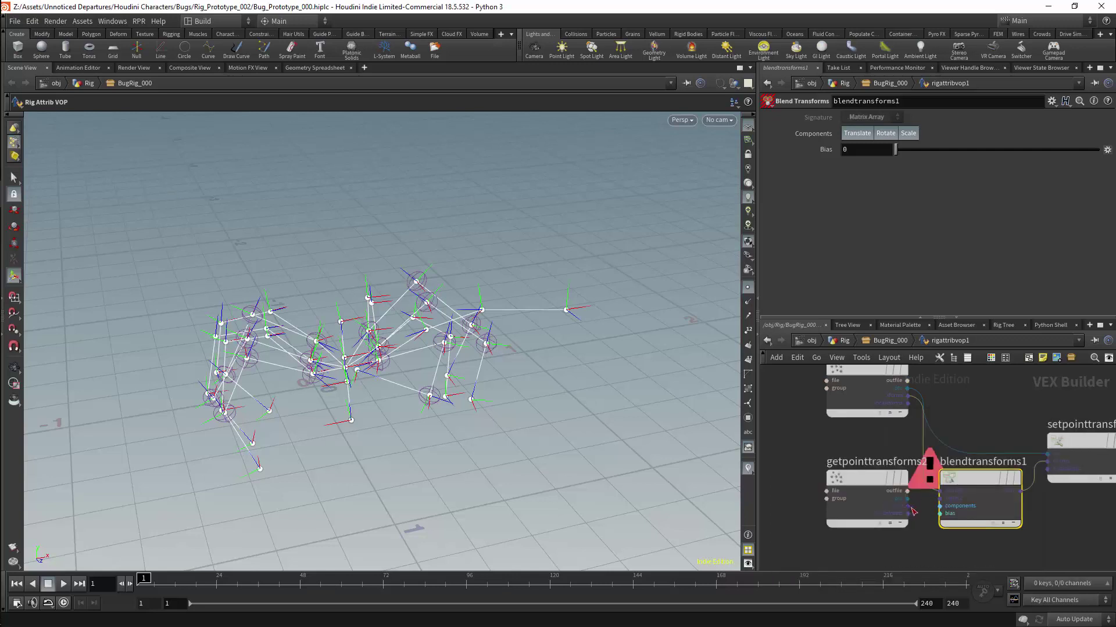
- Connect getpointtransforms2's transforms to the second input of blendtransforms1 and test the blend with Bias at 0.688
drag(907, 506, 941, 498)
click(939, 498)
drag(865, 478, 844, 490)
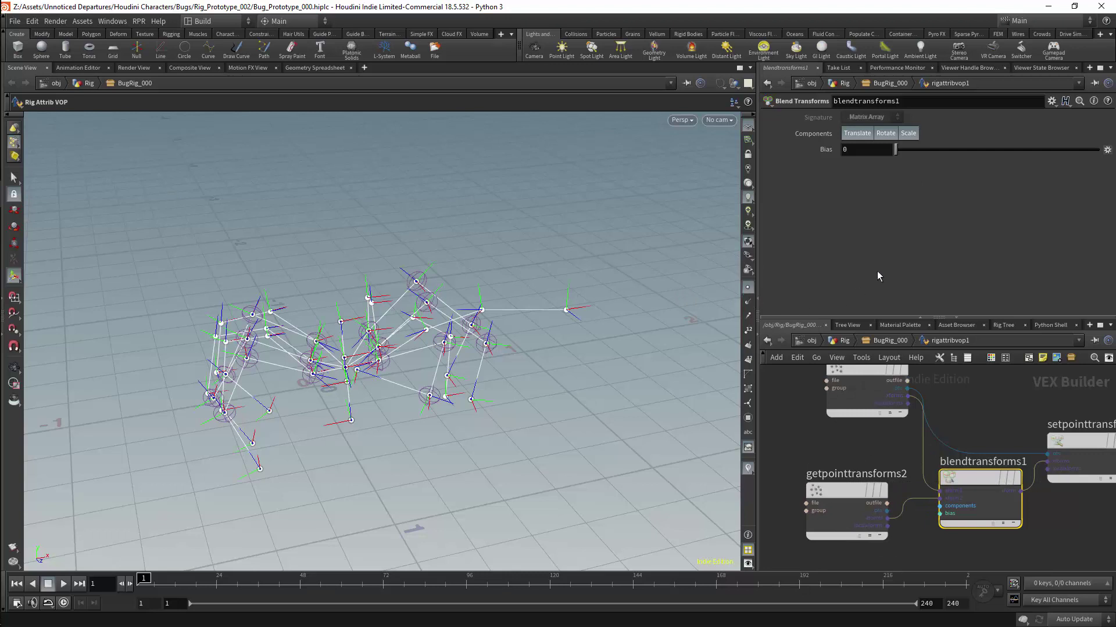
drag(895, 150, 1034, 149)
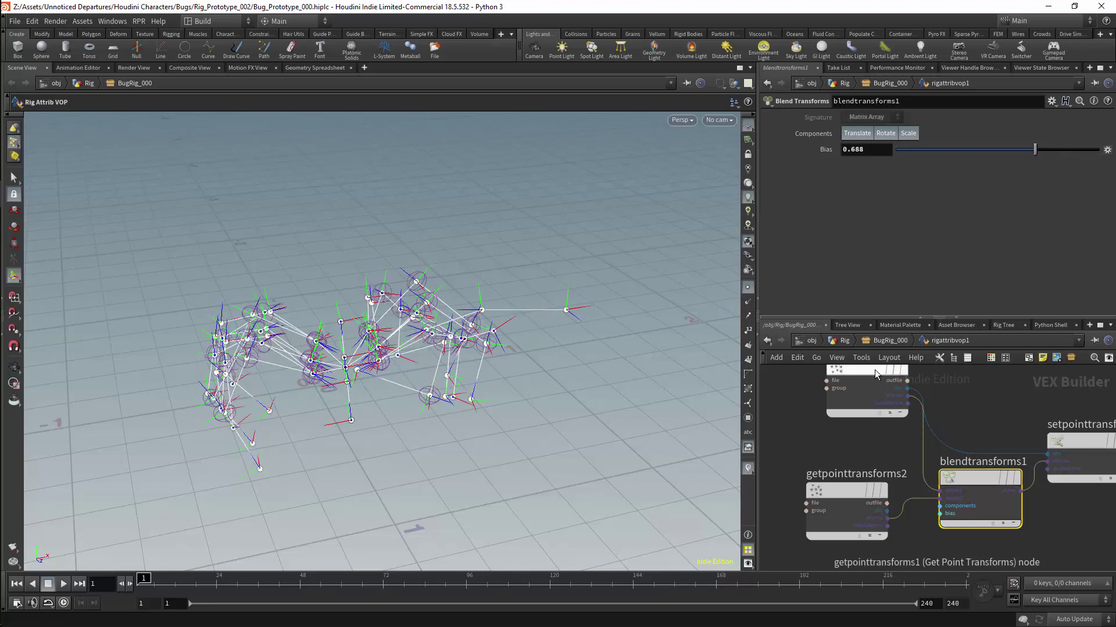
- Tidy the node layout and rewire both Get Point Transforms nodes through blendtransforms1 into setpointtransforms1 using local transforms
middle_drag(989, 394, 990, 388)
drag(866, 367, 823, 400)
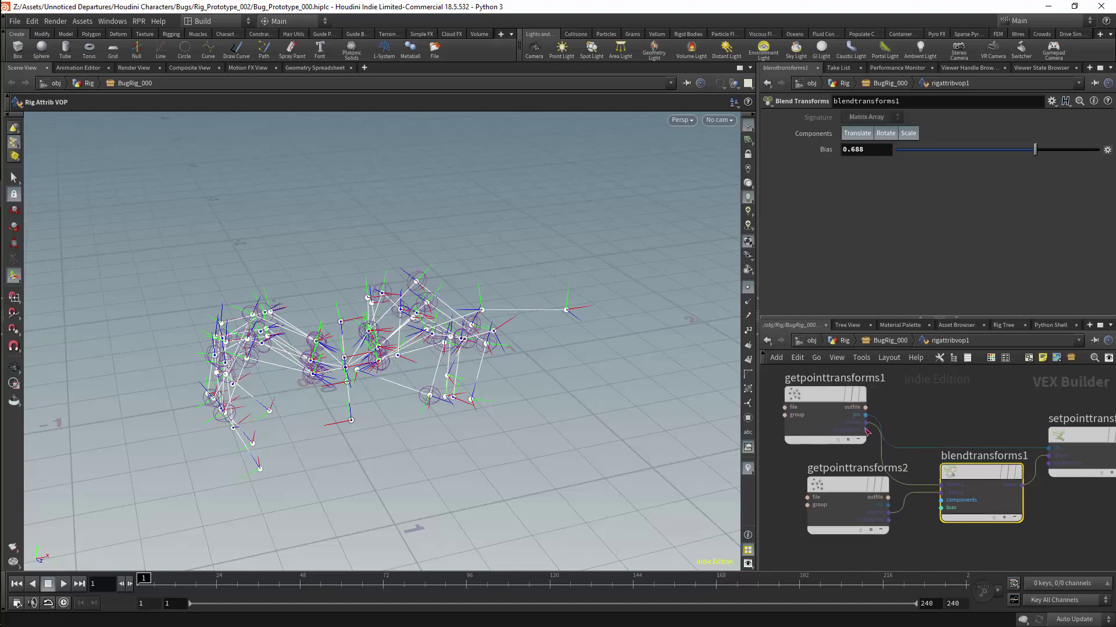
drag(856, 480, 834, 481)
middle_drag(1013, 409, 961, 405)
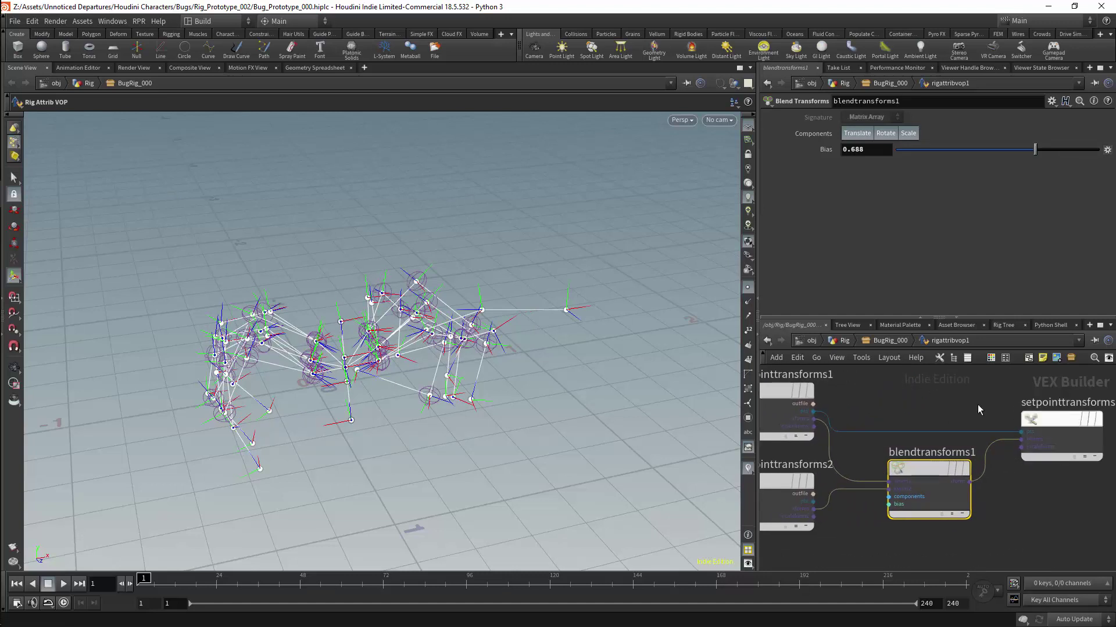
middle_drag(843, 414, 894, 407)
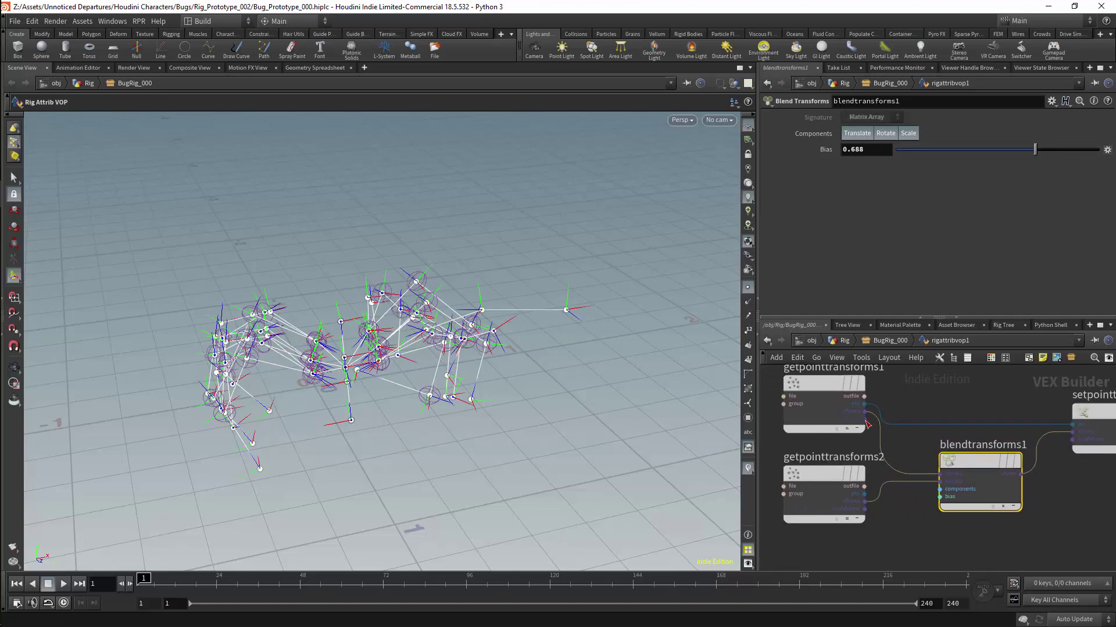
drag(865, 419, 936, 474)
drag(870, 512, 865, 509)
middle_drag(1051, 473, 990, 487)
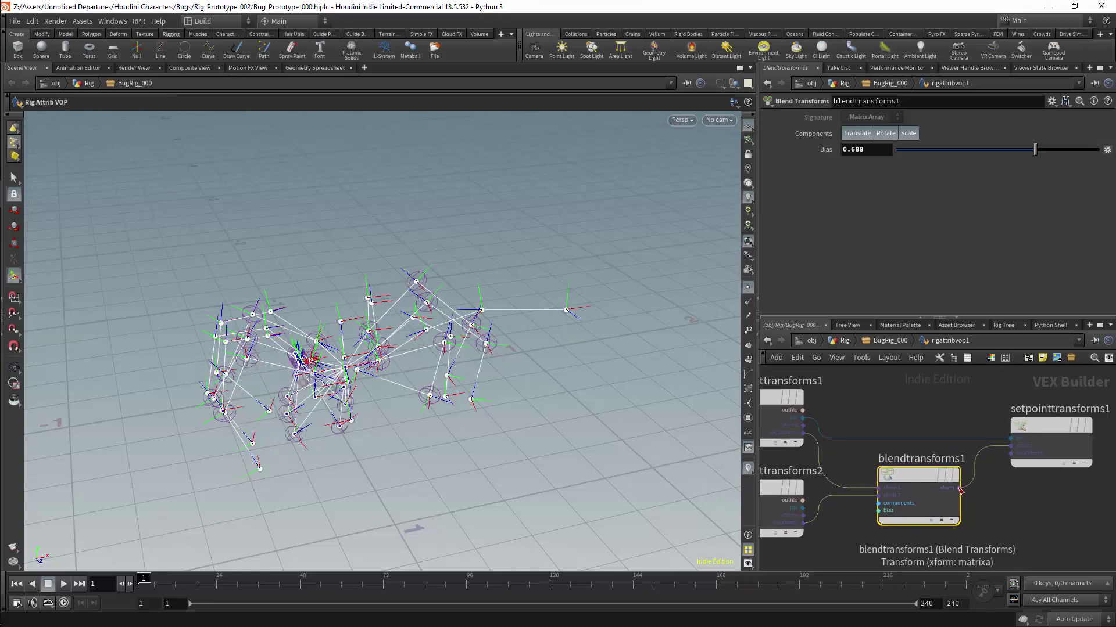
mouse_move(1000, 447)
mouse_down()
mouse_move(999, 460)
mouse_move(1009, 454)
mouse_up()
- Test the local-transform blend, leave blendtransforms1's Bias at 0, and return to the BugRig_000 network
drag(1035, 149, 883, 167)
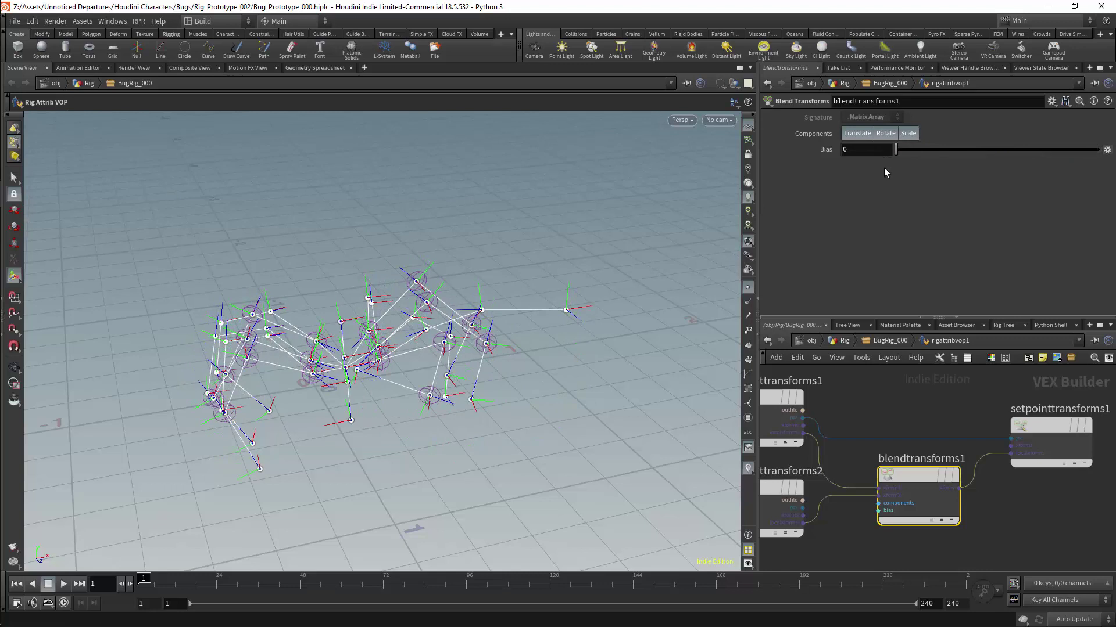
click(891, 342)
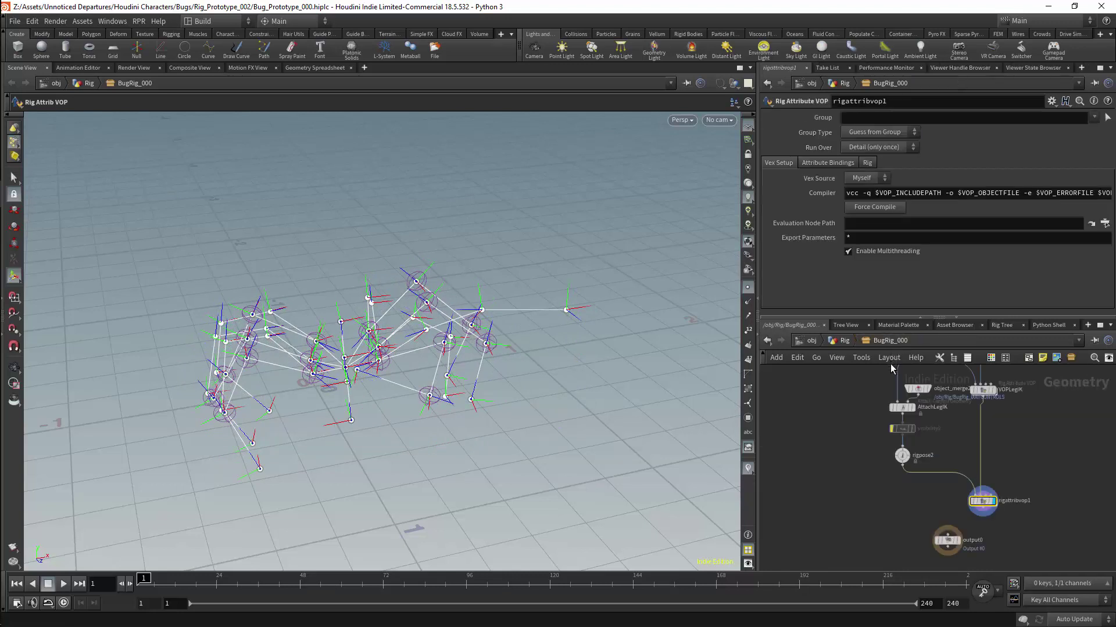
middle_drag(1041, 435, 979, 443)
scroll(1030, 474, down, 4)
right_drag(990, 451, 1002, 425)
middle_drag(1002, 424, 986, 416)
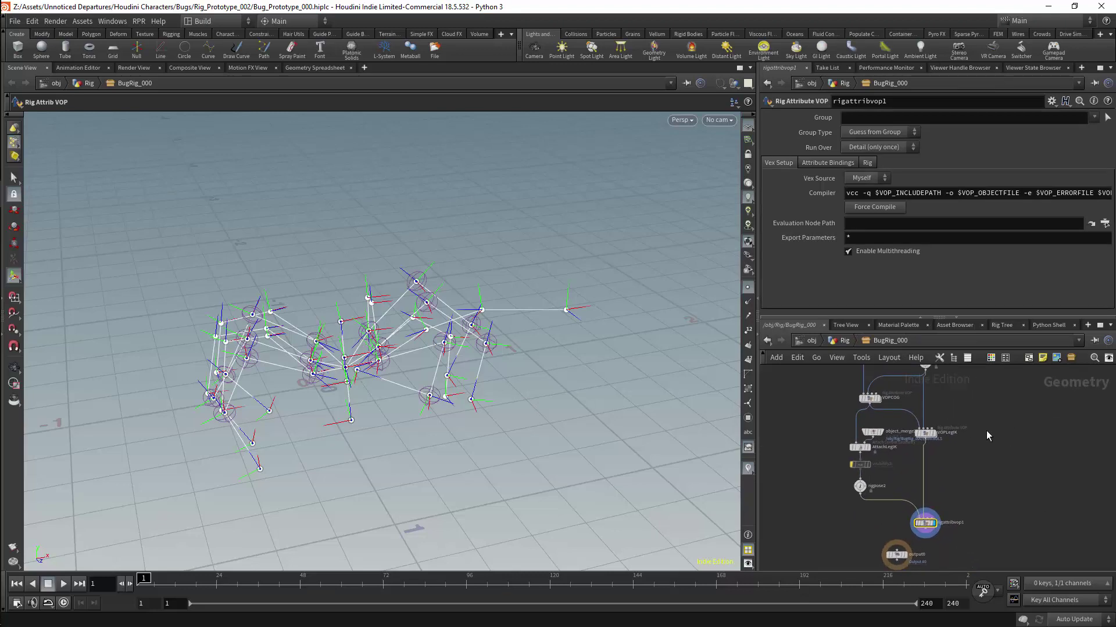